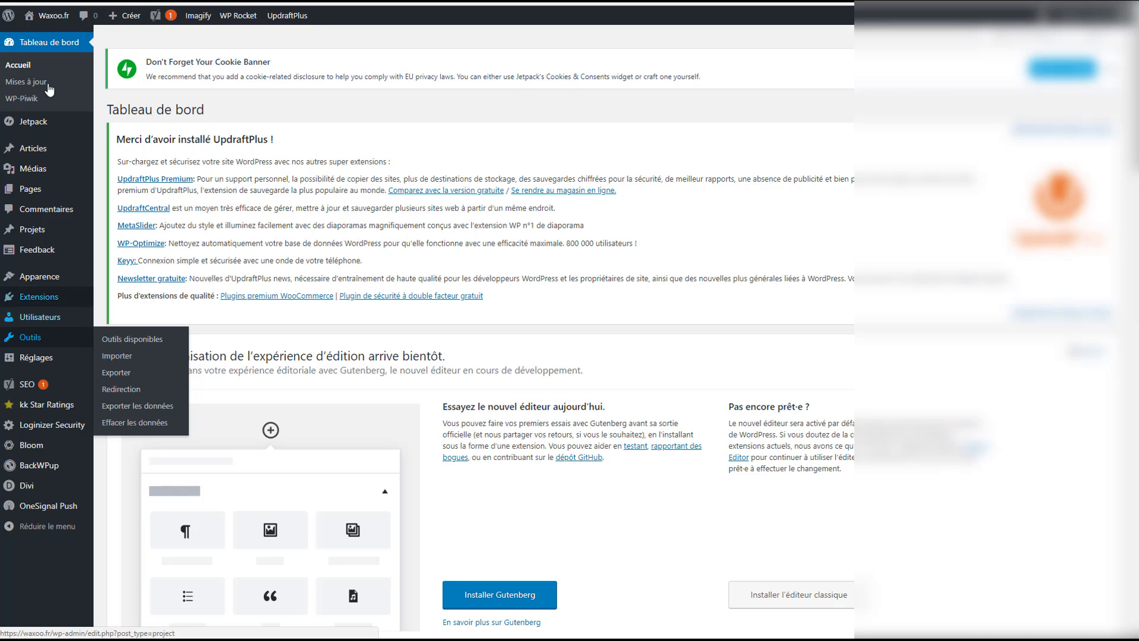
- Create a new WordPress page and open it in the Divi Visual Builder
mouse_move(124, 20)
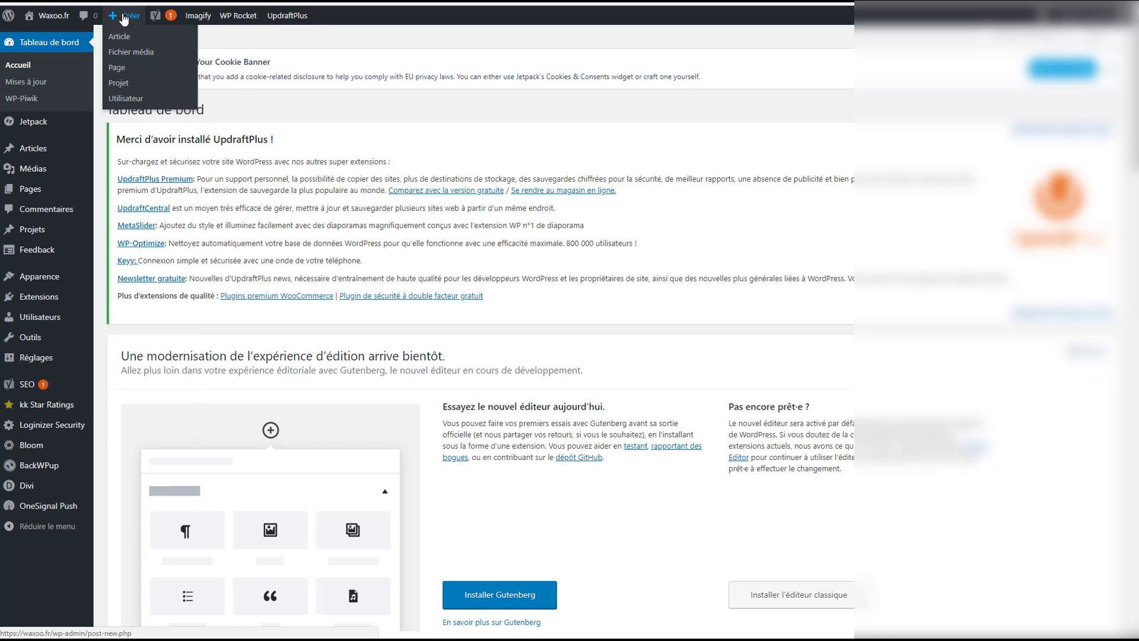
left_click(118, 69)
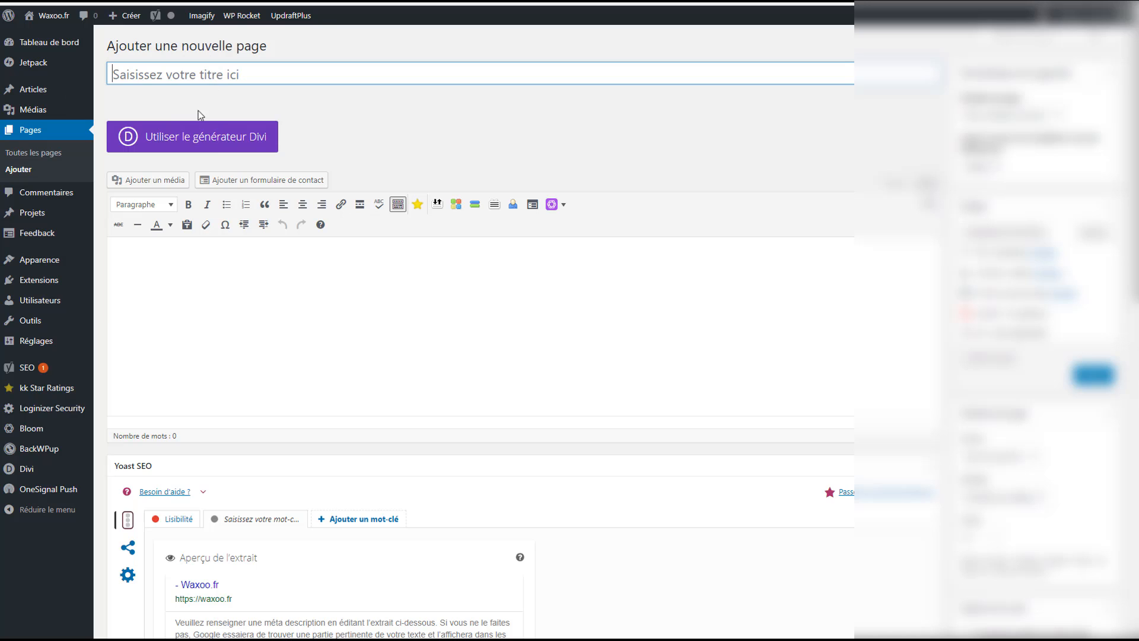
left_click(189, 143)
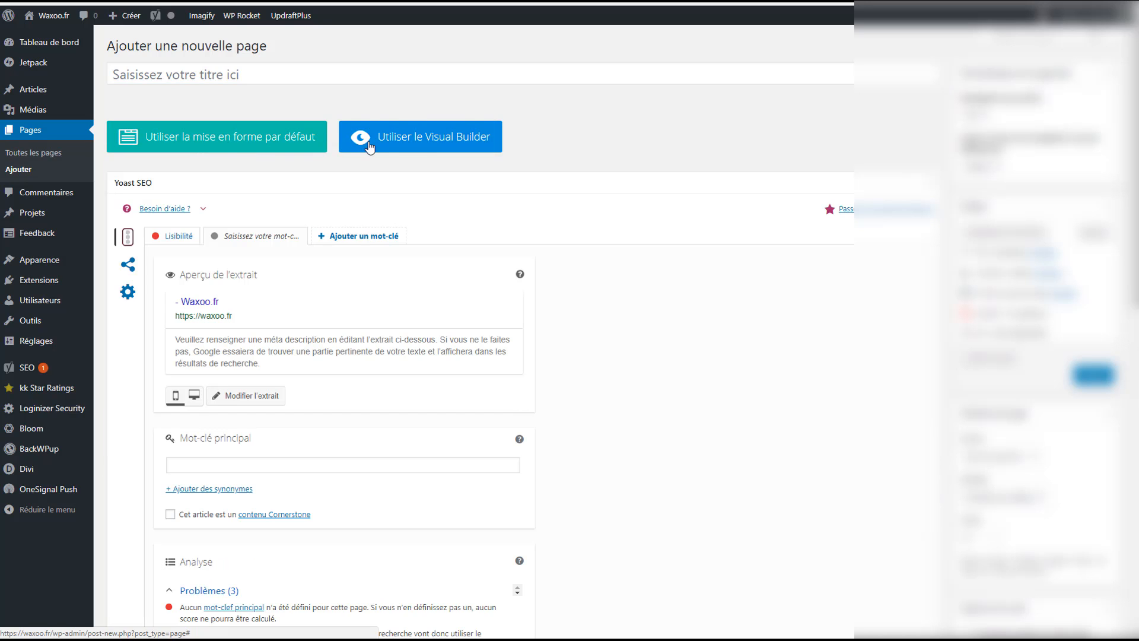
left_click(438, 147)
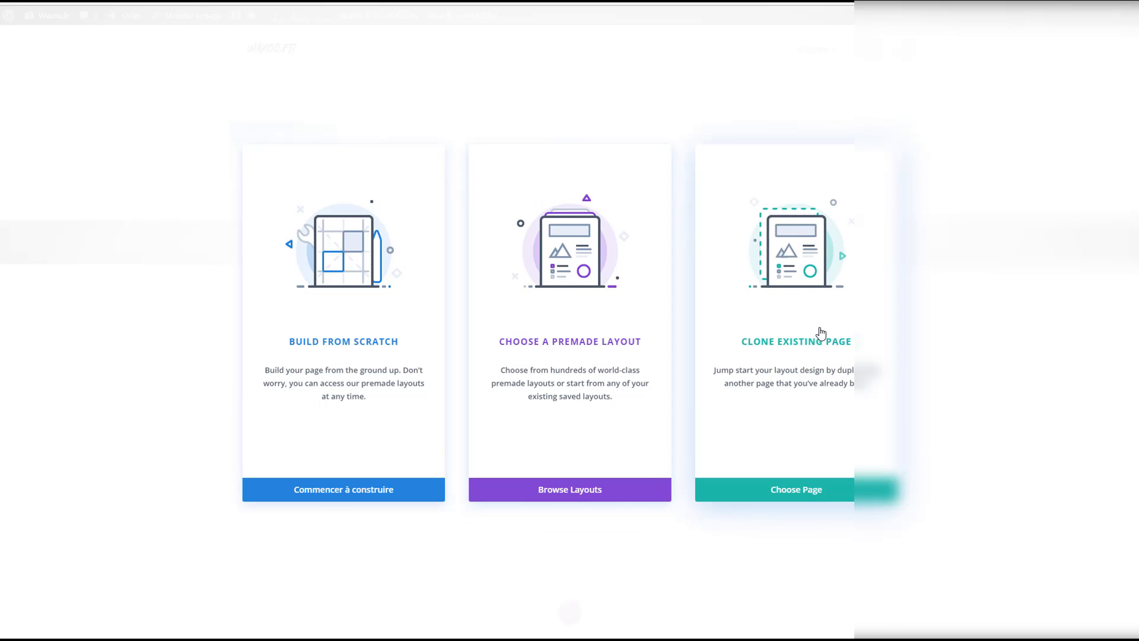
- Load the Landing layout of the premade Digital Payments pack from the Business category onto the page
left_click(556, 496)
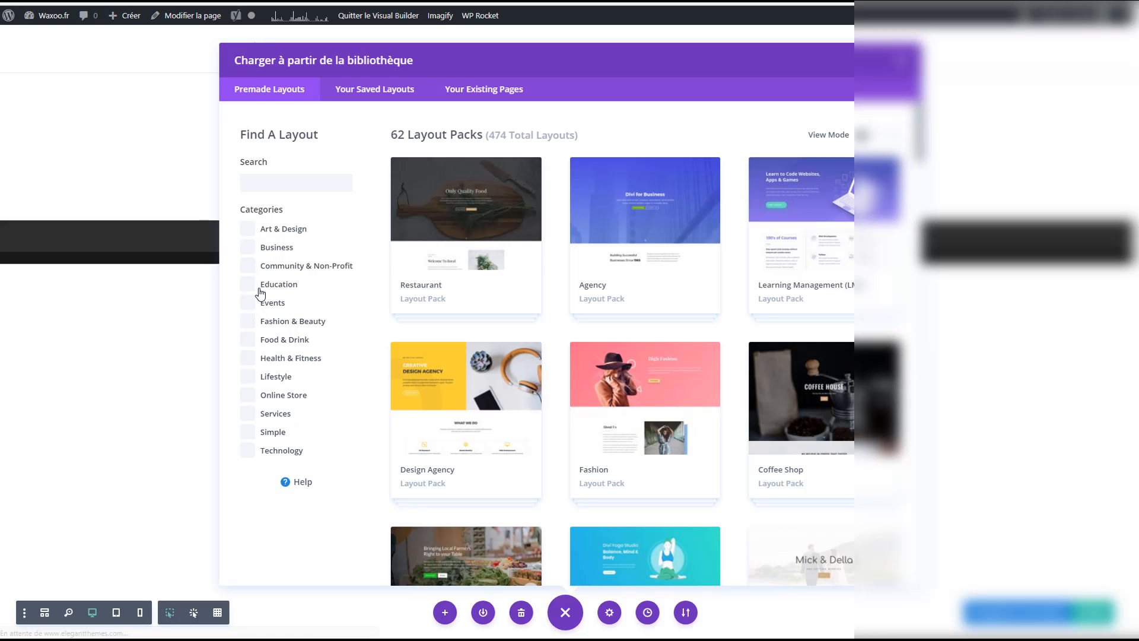
left_click(248, 247)
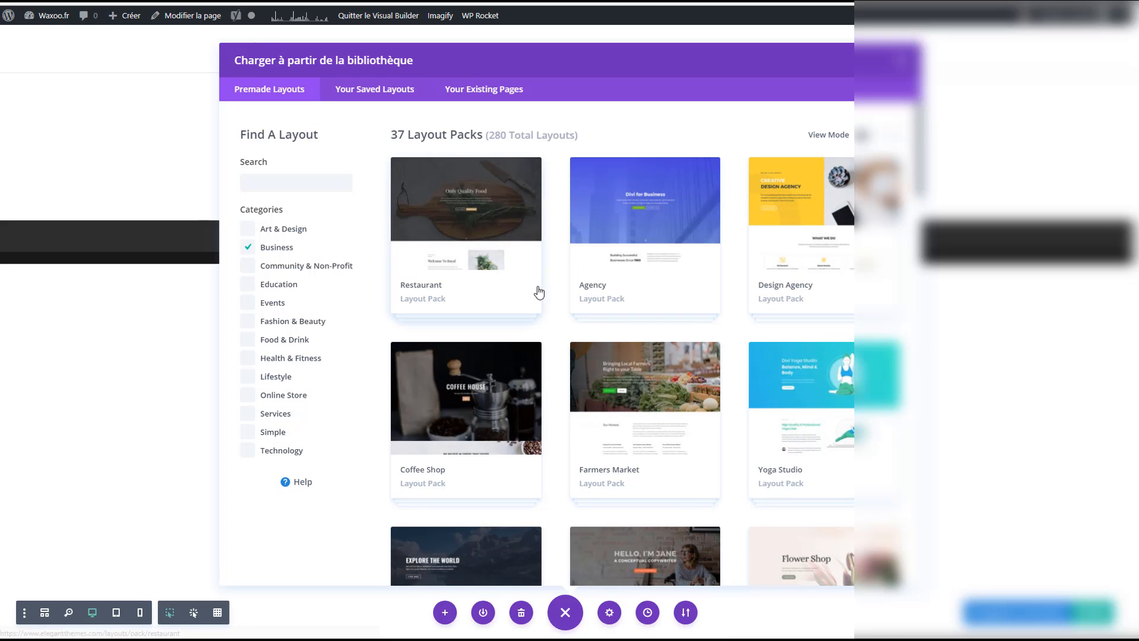
scroll(651, 297, "down", 4)
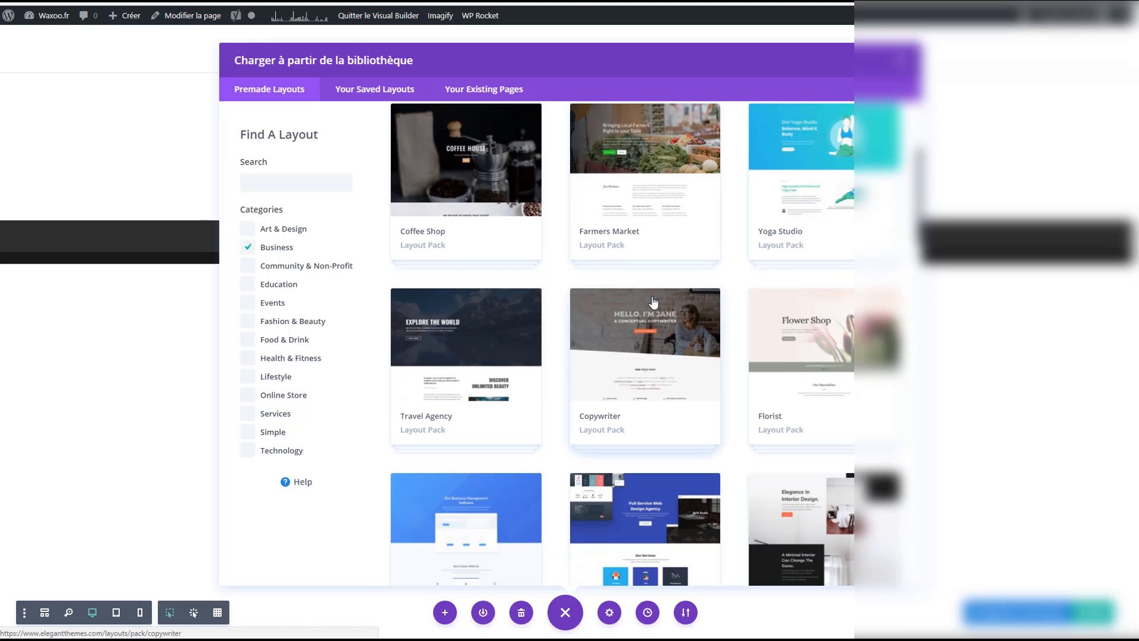
scroll(653, 303, "down", 6)
scroll(652, 302, "down", 2)
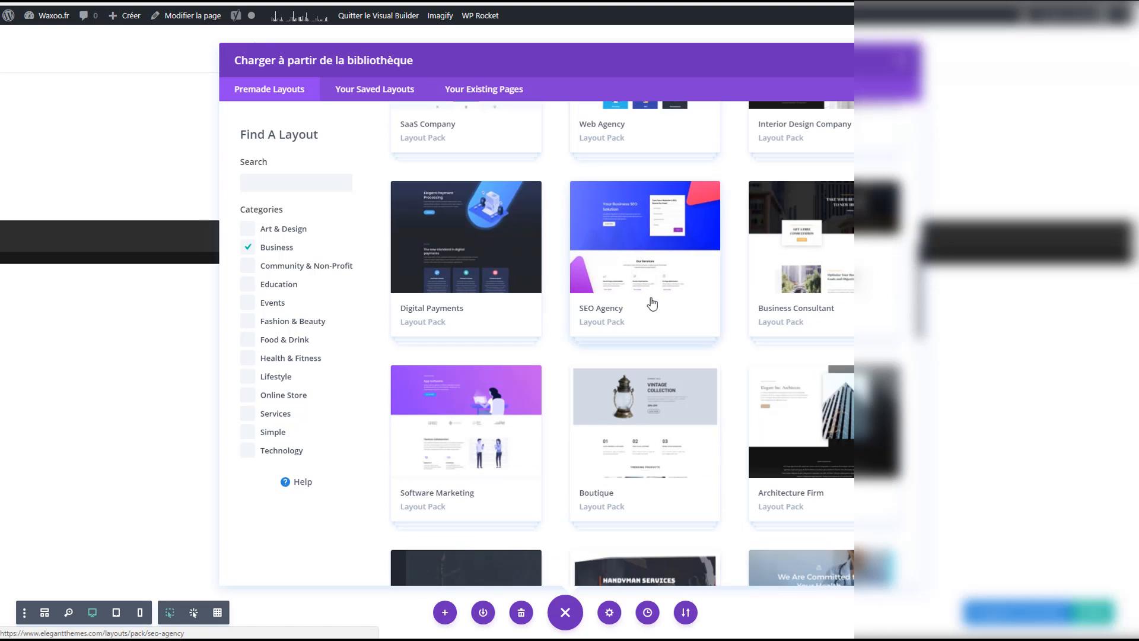
left_click(504, 281)
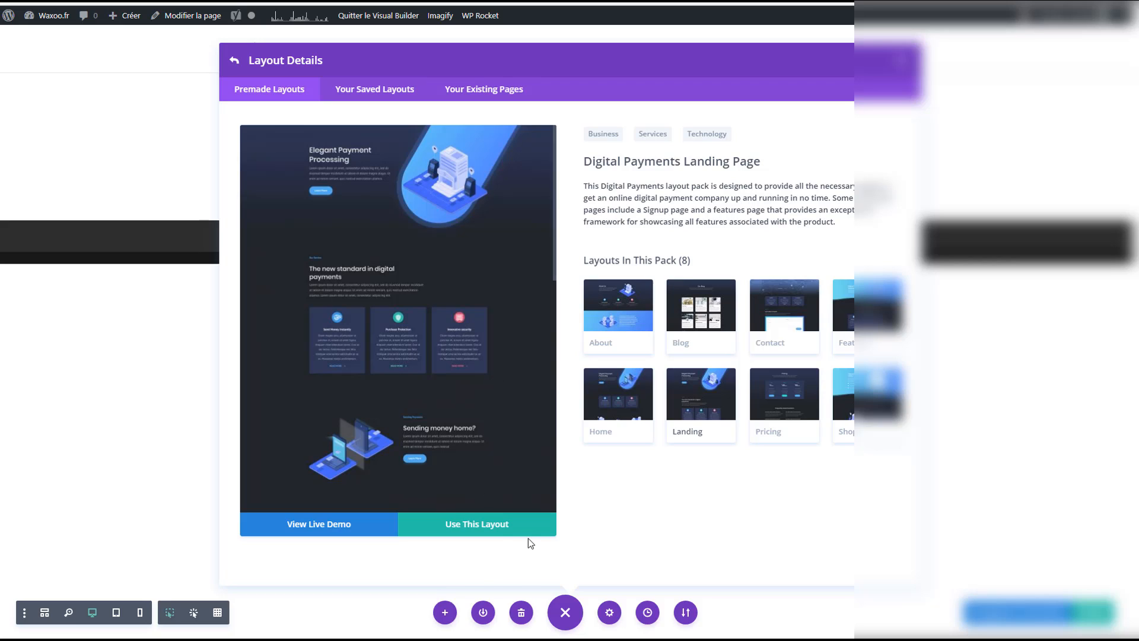
left_click(467, 526)
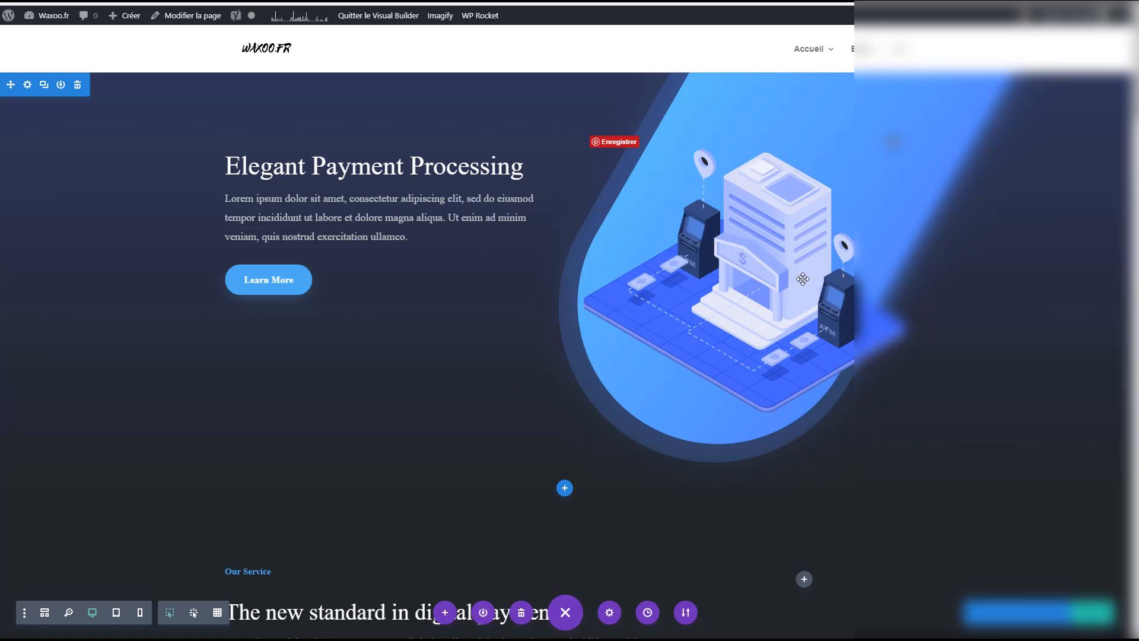
- Examine the loaded landing page's sections, from the hero heading through services, partners and latest news to the support block
triple_click(274, 168)
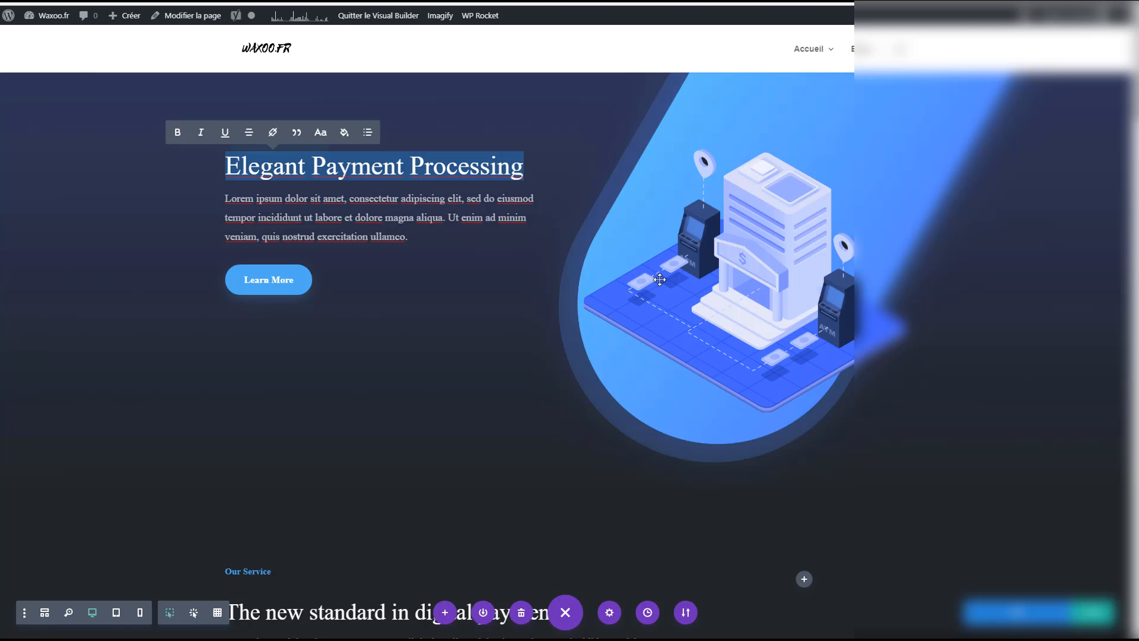
scroll(660, 280, "down", 10)
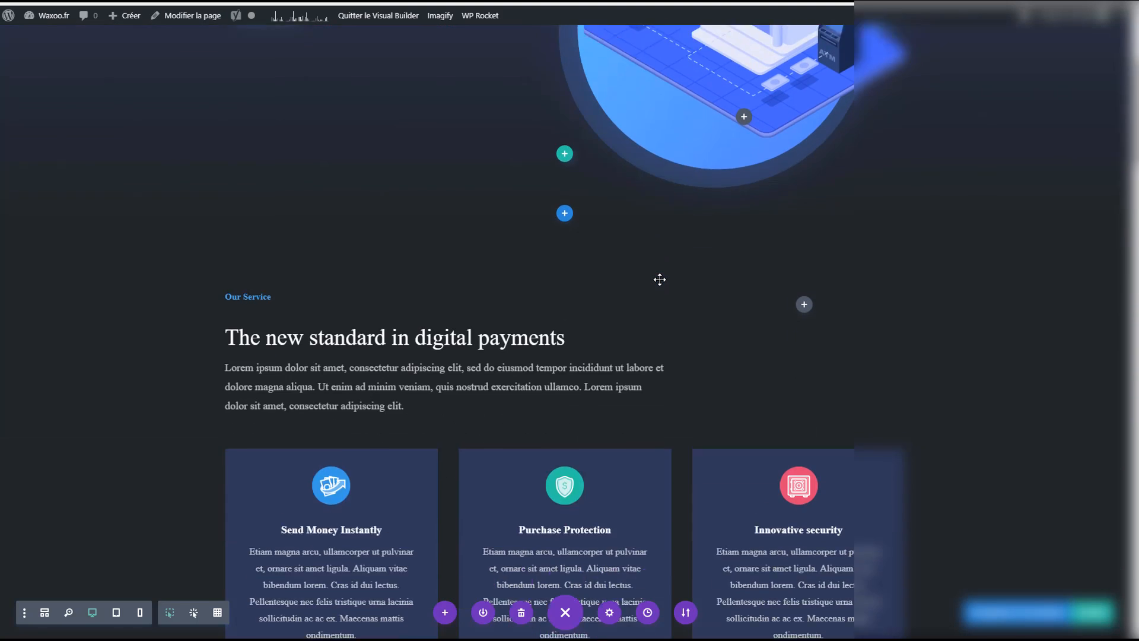
scroll(660, 280, "down", 15)
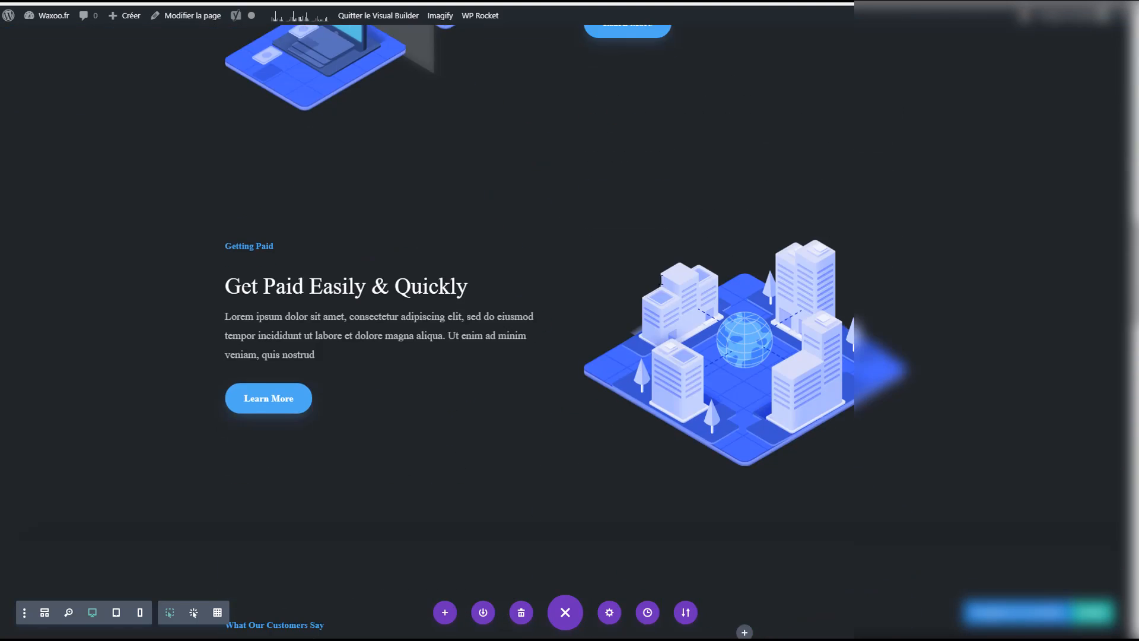
scroll(660, 279, "down", 14)
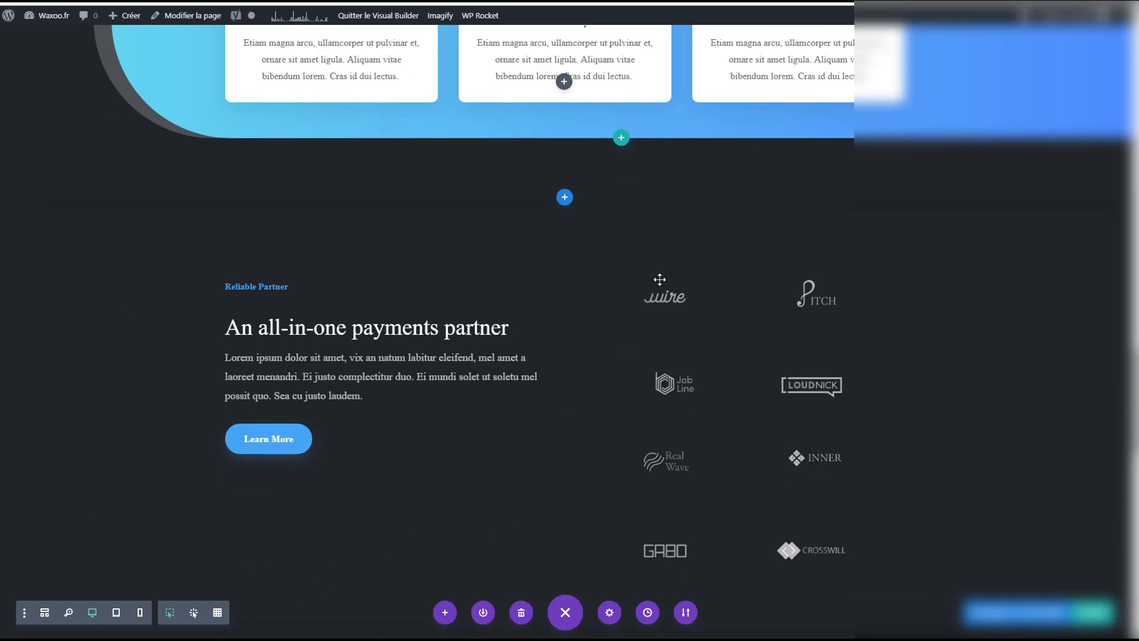
scroll(660, 279, "down", 8)
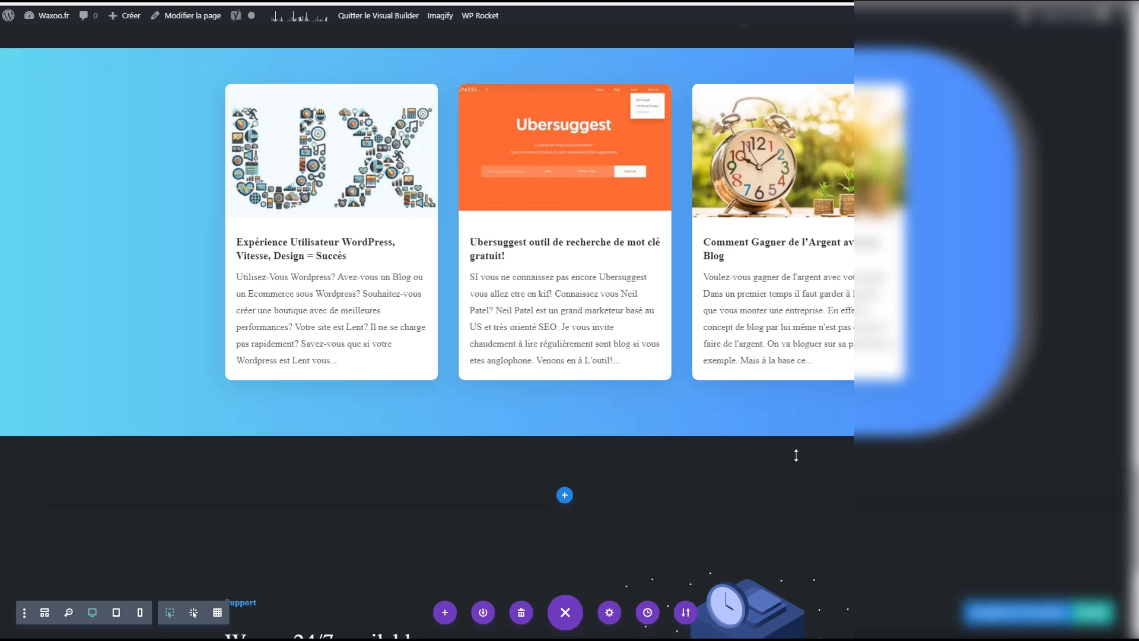
scroll(796, 453, "down", 6)
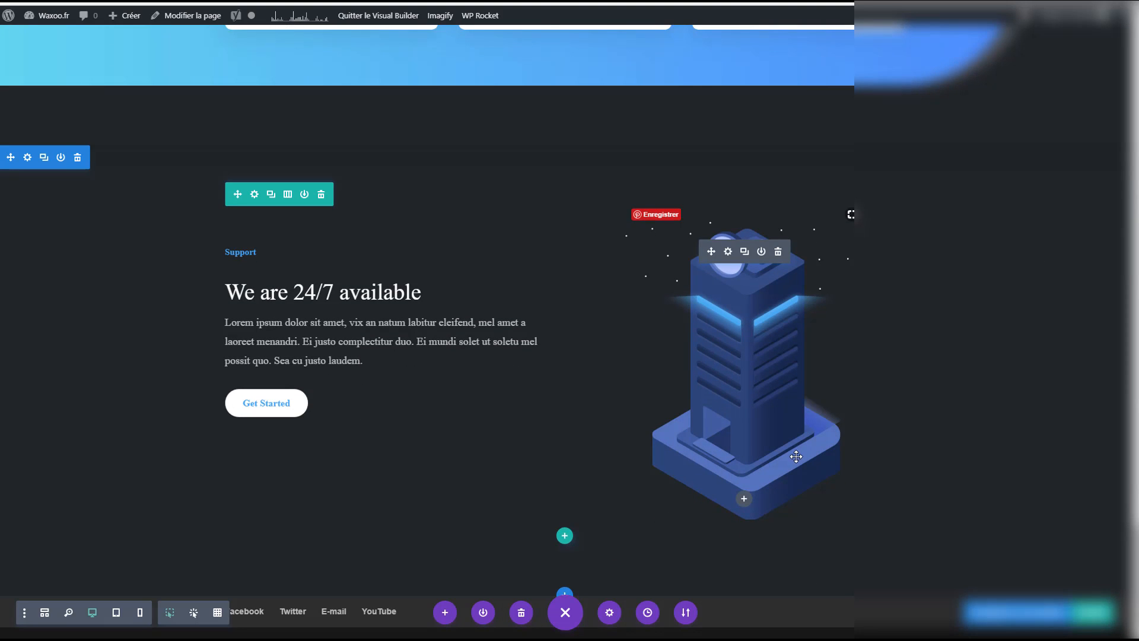
scroll(797, 455, "up", 6)
scroll(794, 416, "up", 20)
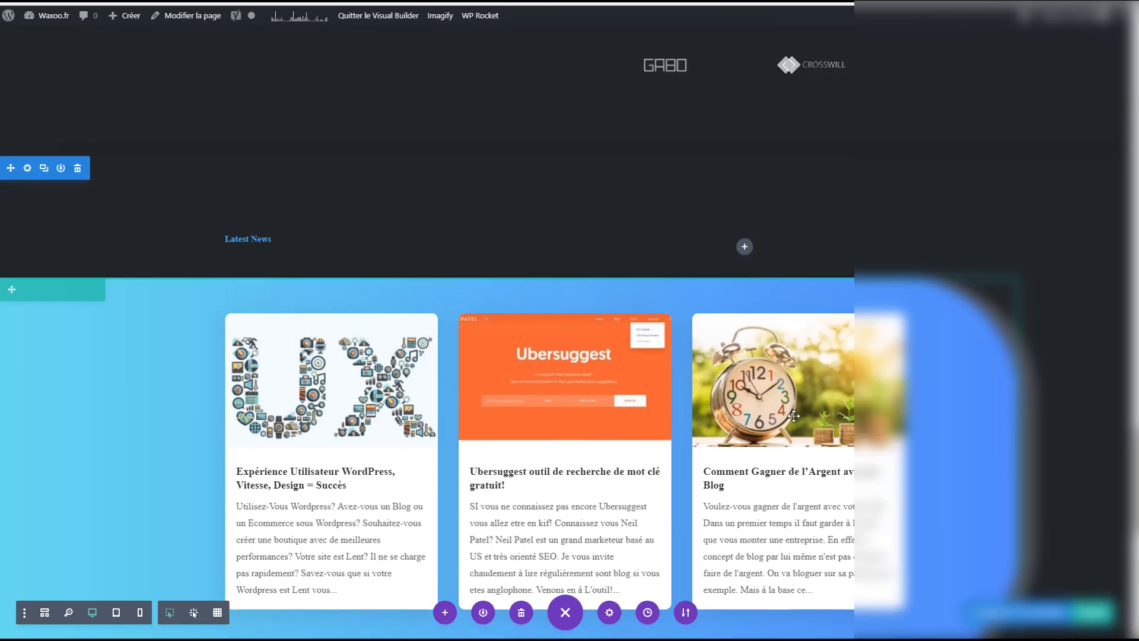
scroll(794, 416, "up", 20)
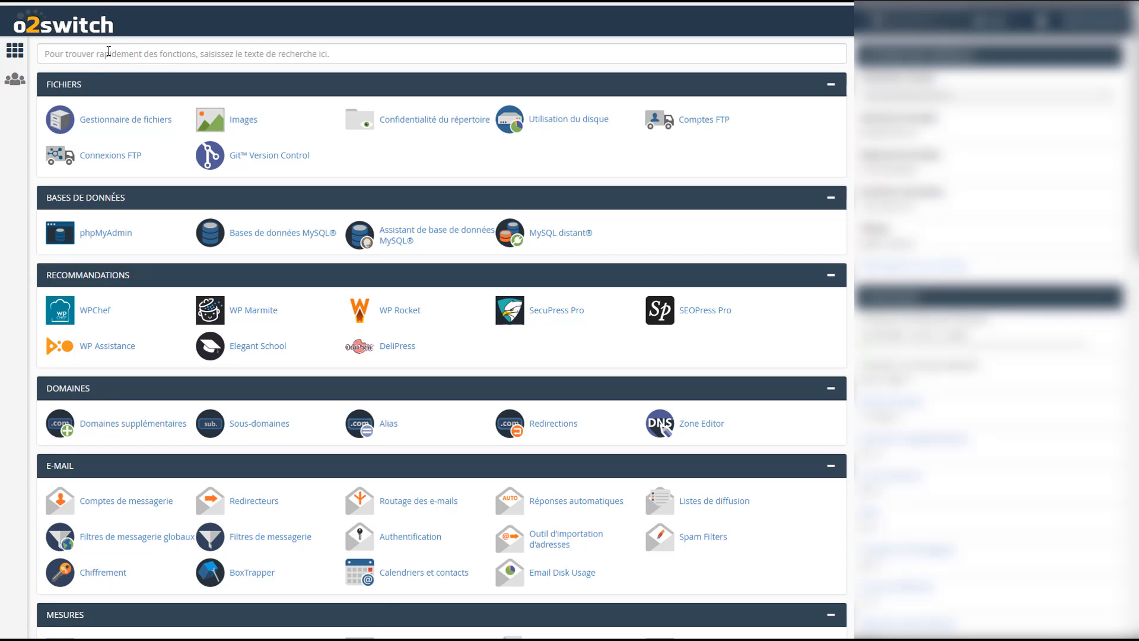
- In the o2switch cPanel, search for "php", open the PHP version selector and show its PHP options
left_click(109, 51)
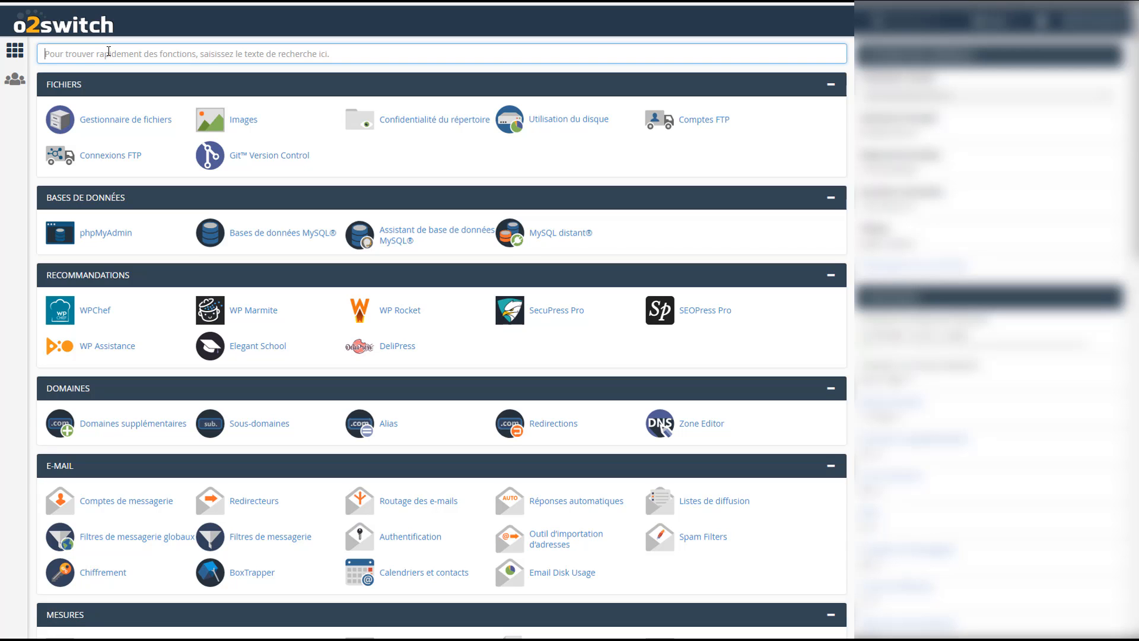
type("php")
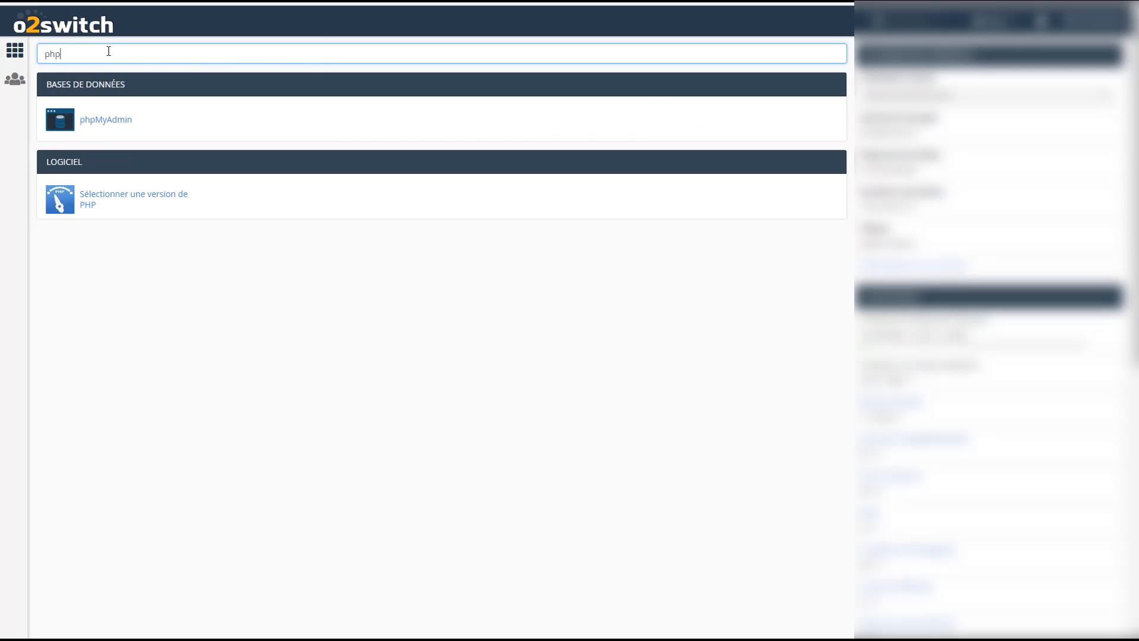
left_click(87, 204)
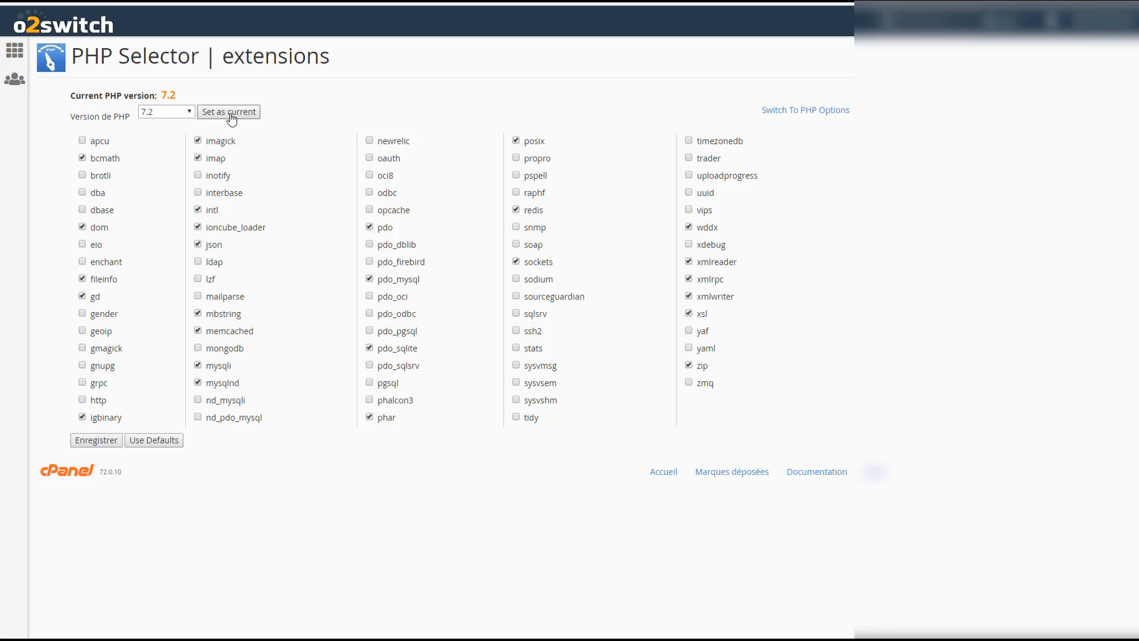
left_click(797, 119)
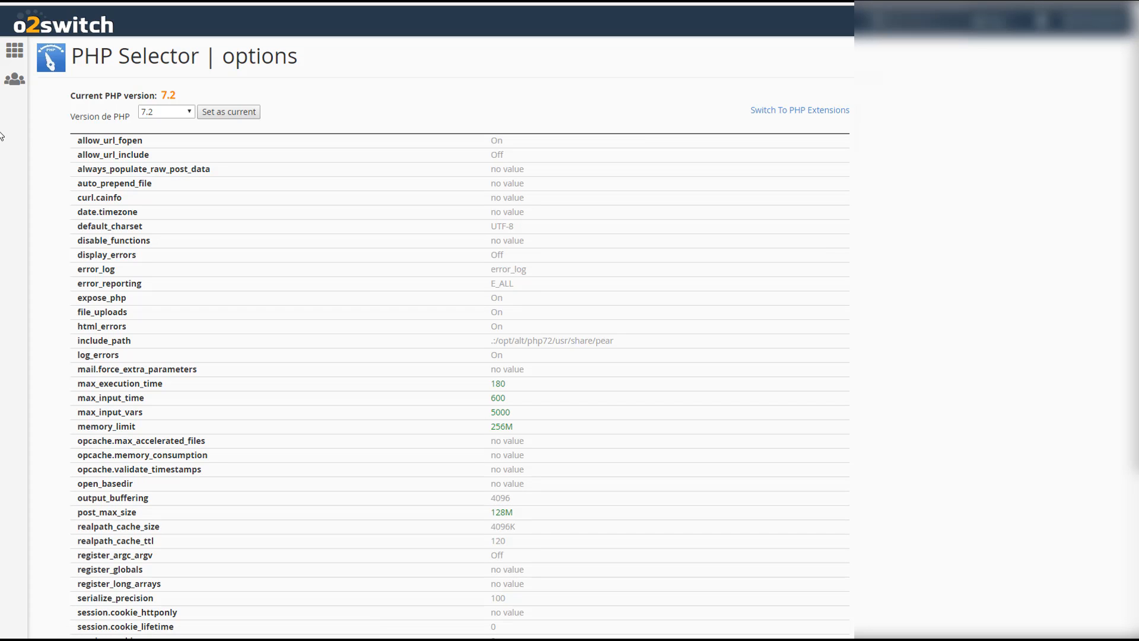
- Examine the PHP limits, including max_execution_time, max_input_time, max_input_vars and memory_limit, and the remaining options
scroll(405, 368, "down", 3)
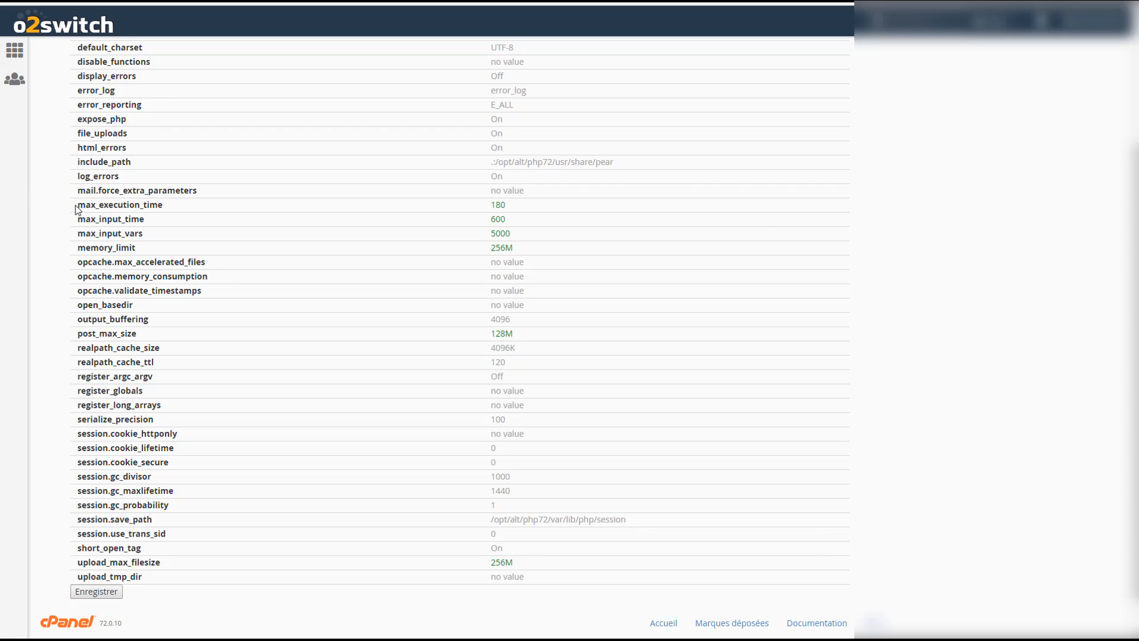
left_click_drag(76, 207, 530, 248)
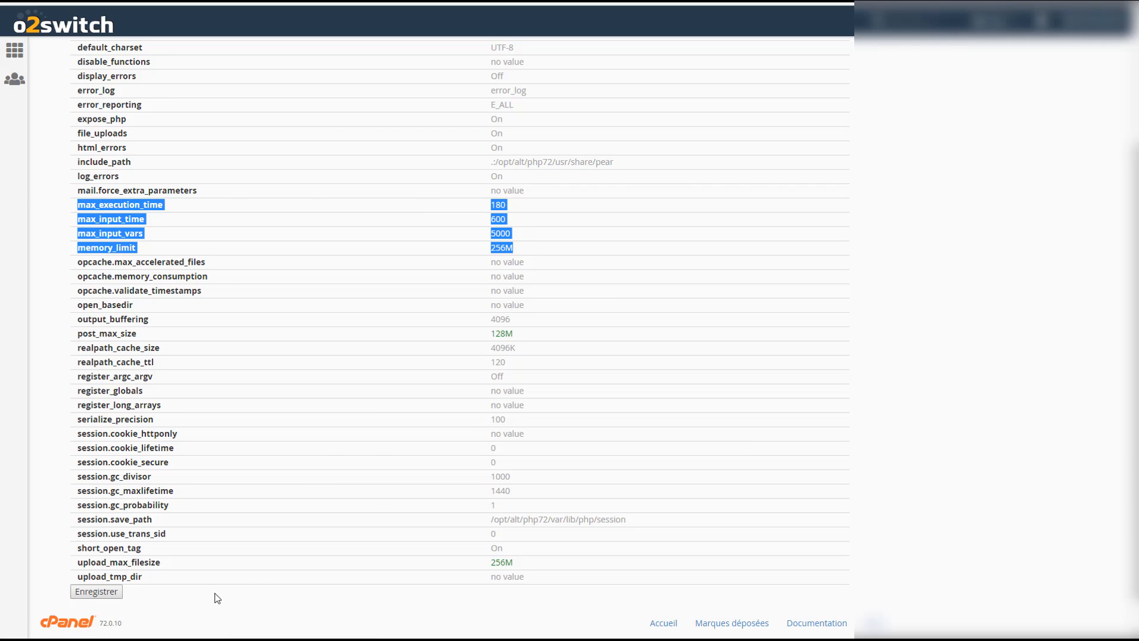
scroll(446, 549, "down", 1)
left_click_drag(542, 523, 79, 527)
scroll(522, 464, "up", 6)
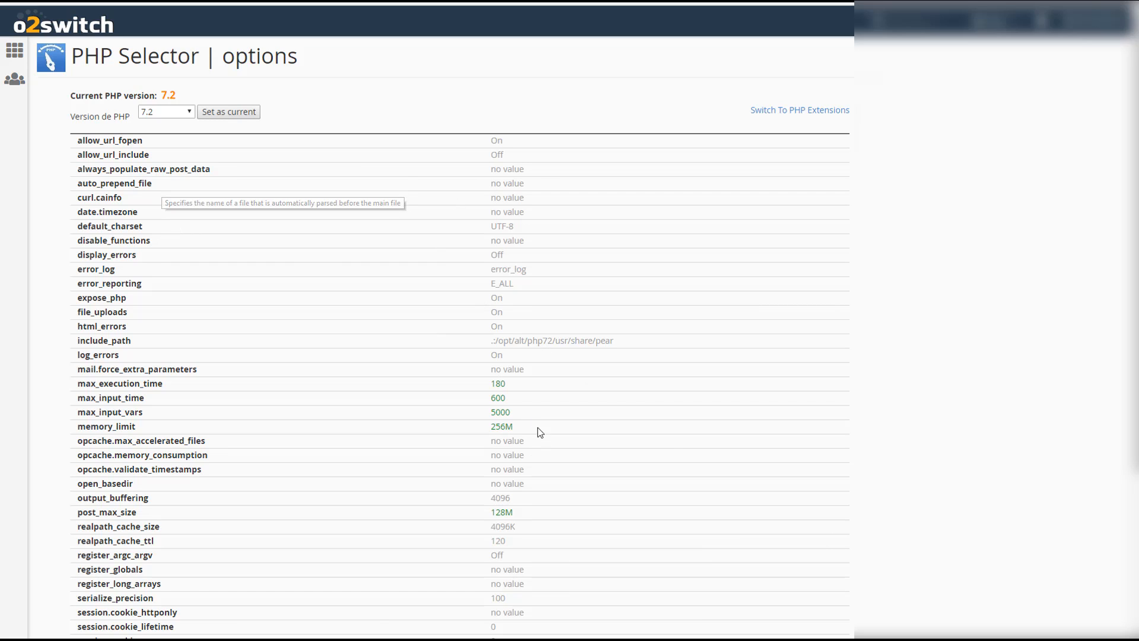
mouse_move(511, 431)
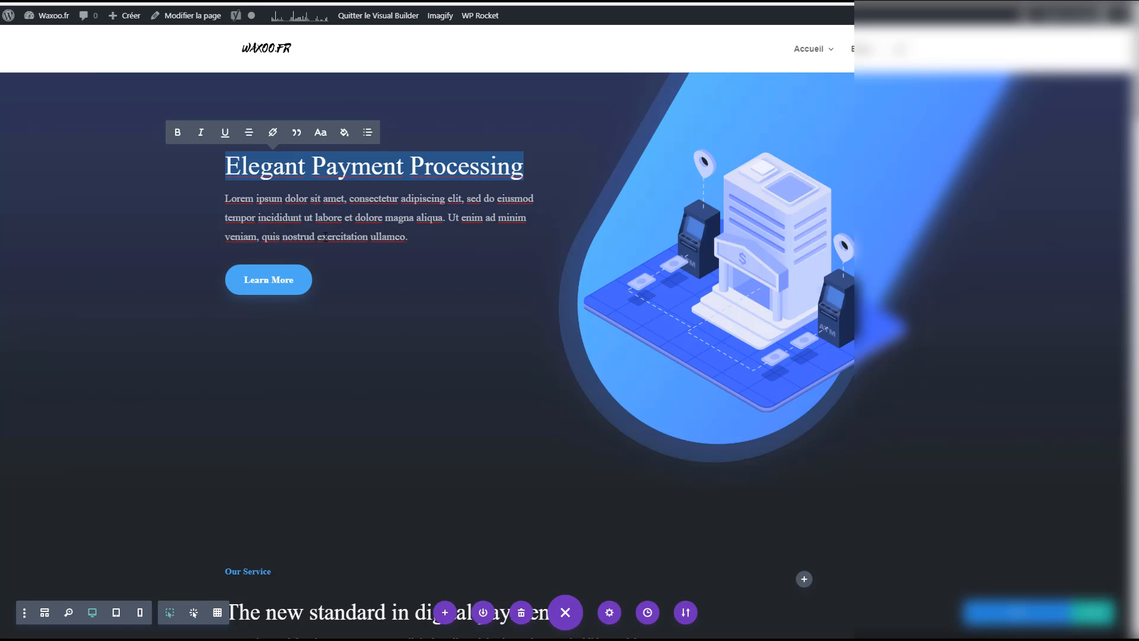
scroll(313, 224, "down", 8)
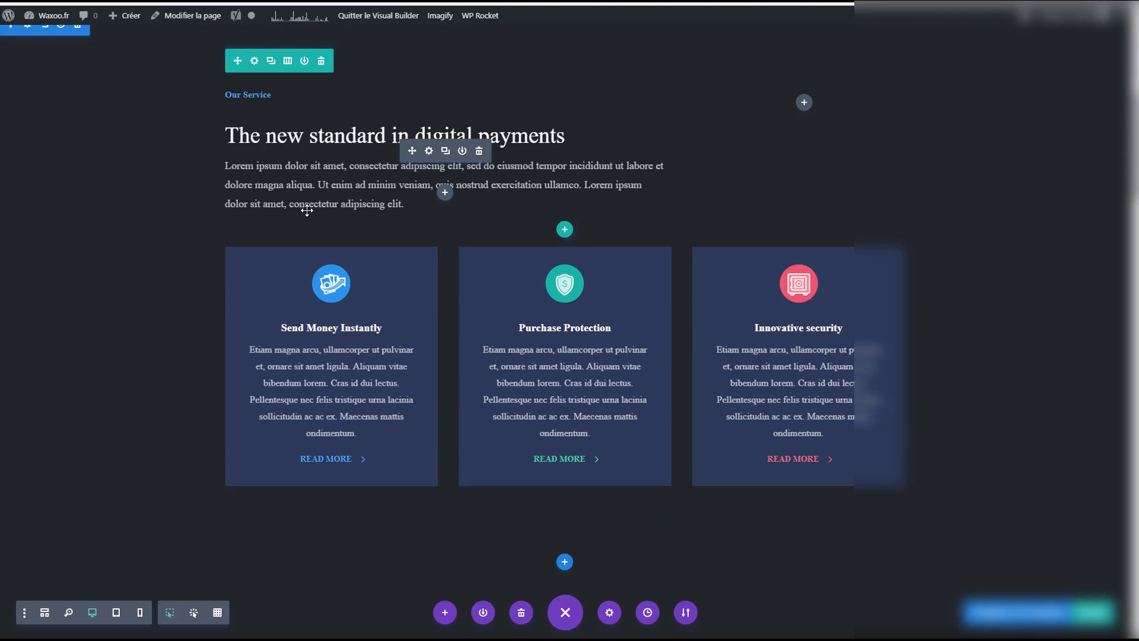
scroll(306, 210, "down", 10)
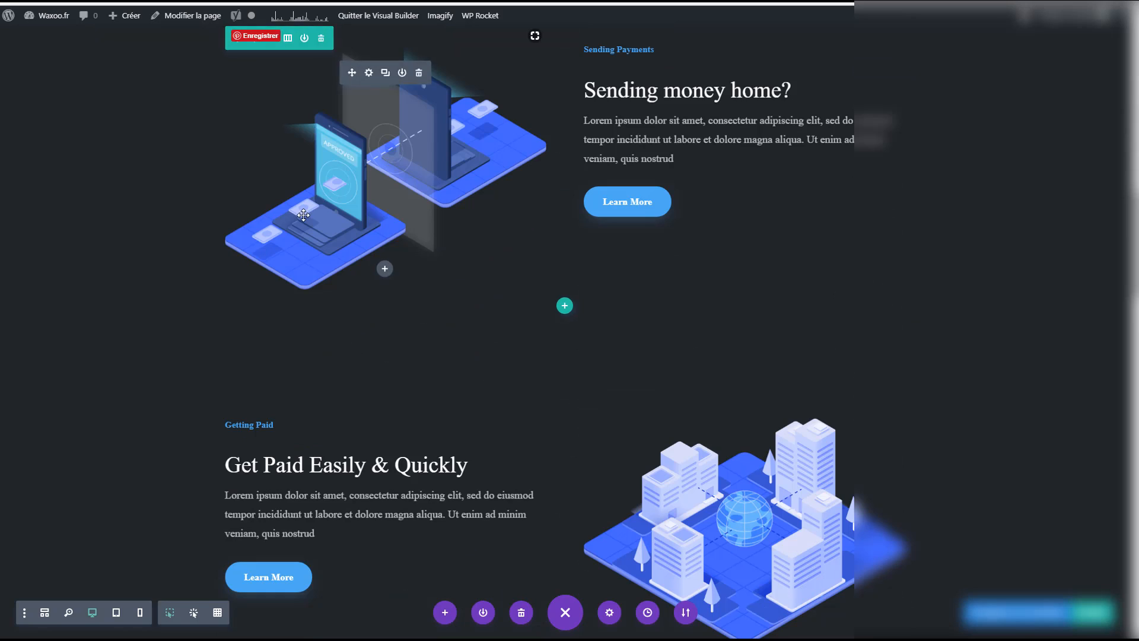
scroll(305, 212, "down", 2)
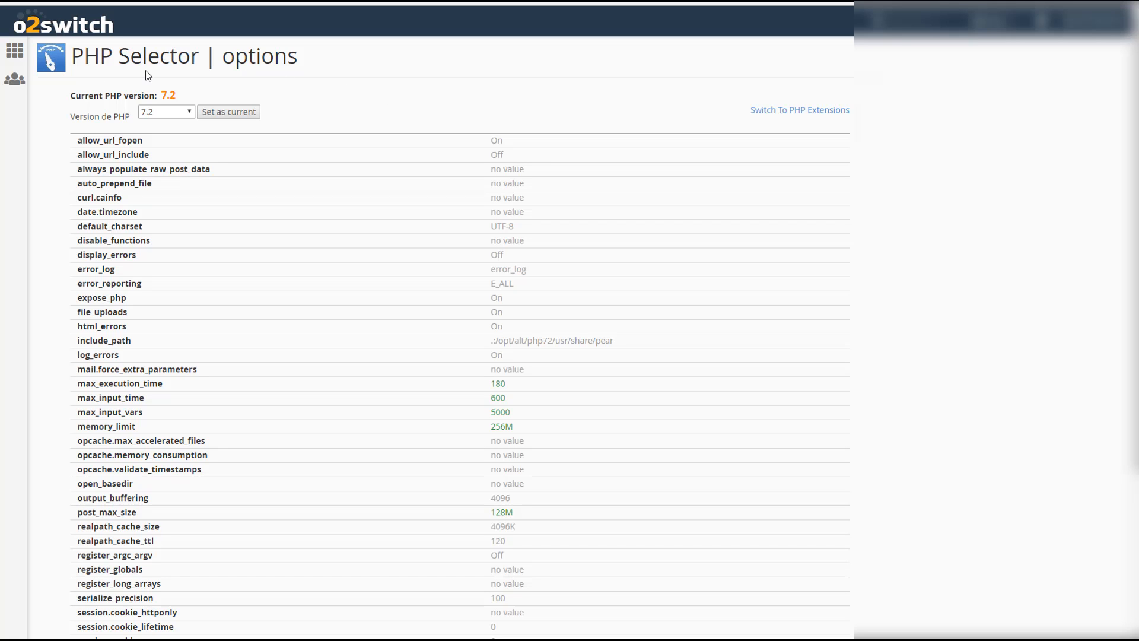
- Return to the cPanel home page and open XtremCache from the Experts du Web section
left_click(14, 51)
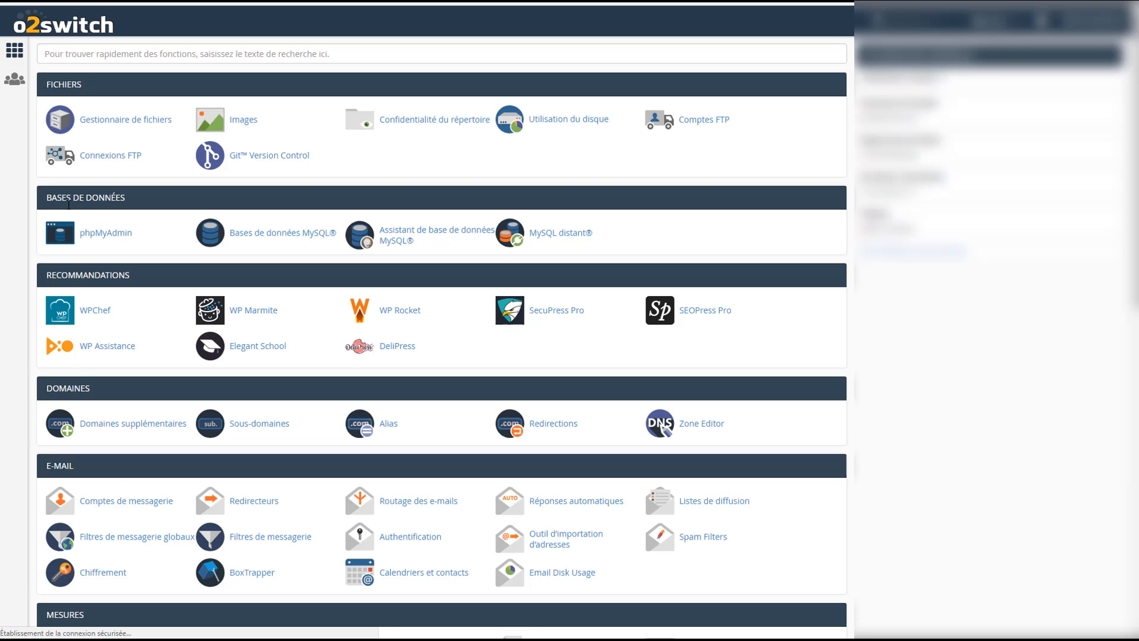
scroll(585, 221, "down", 12)
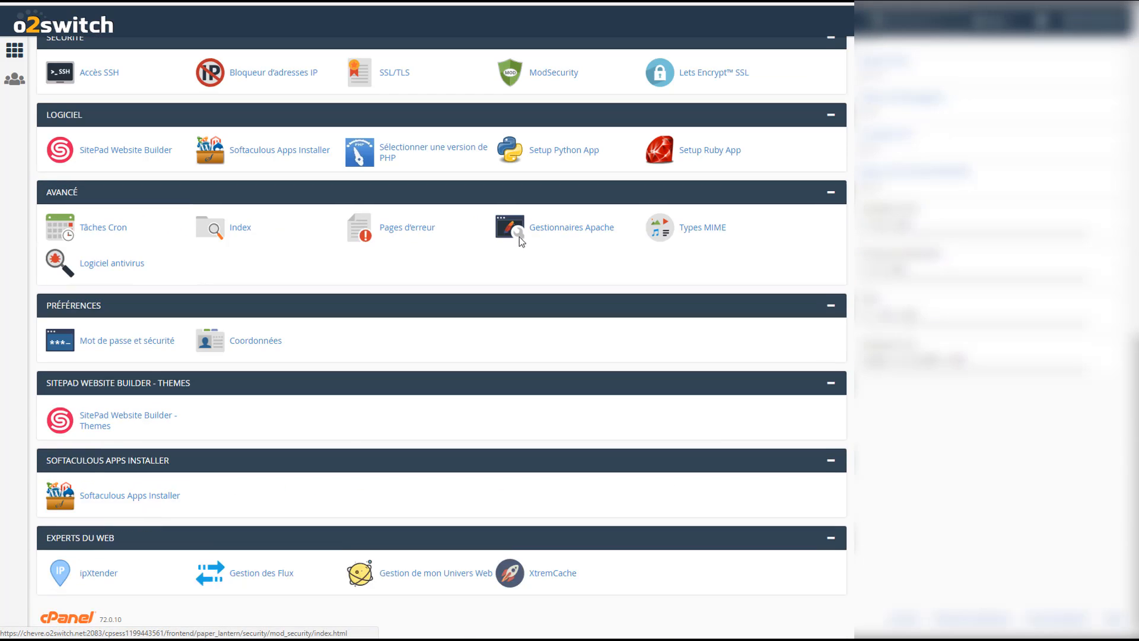
scroll(516, 244, "down", 5)
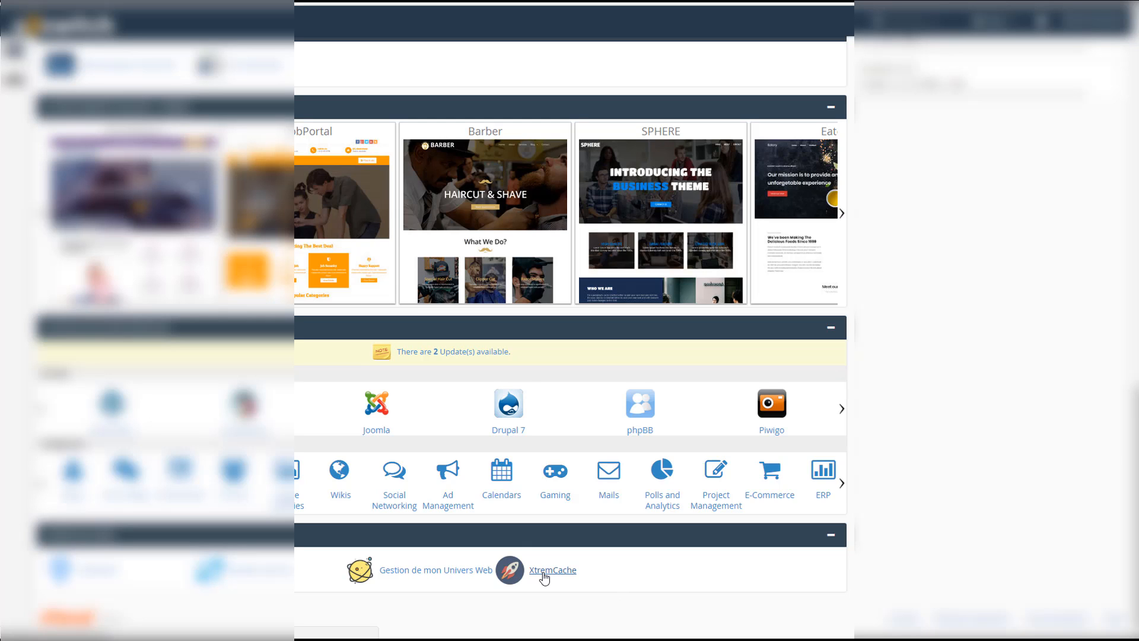
left_click(542, 573)
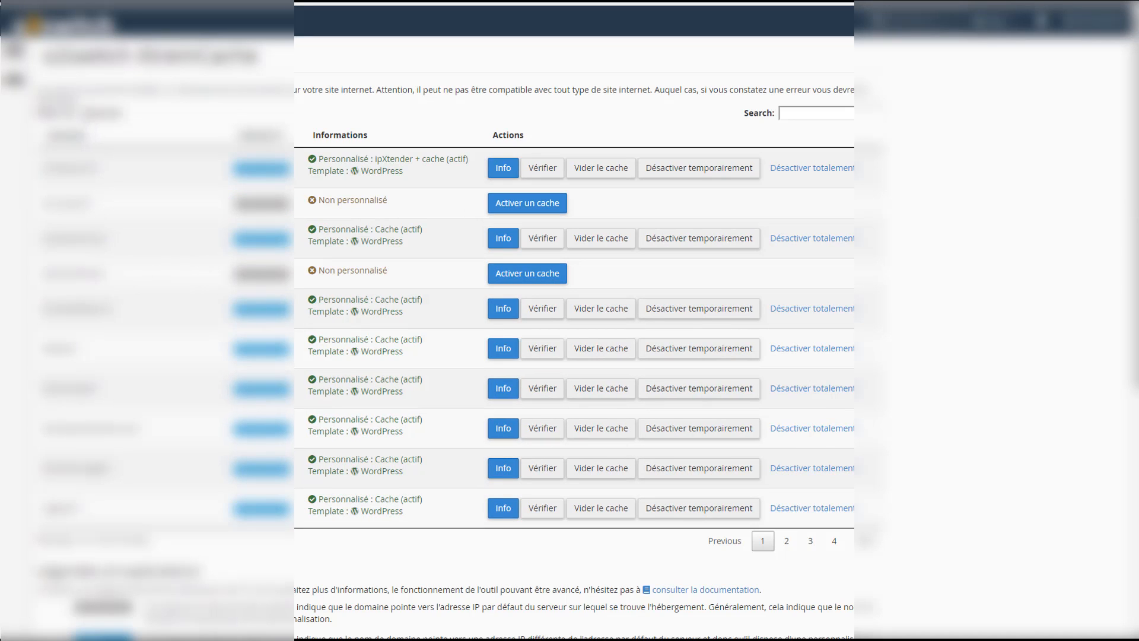
- Expand the XtremCache domain list onto a single page and review each domain's cache status
left_click(83, 161)
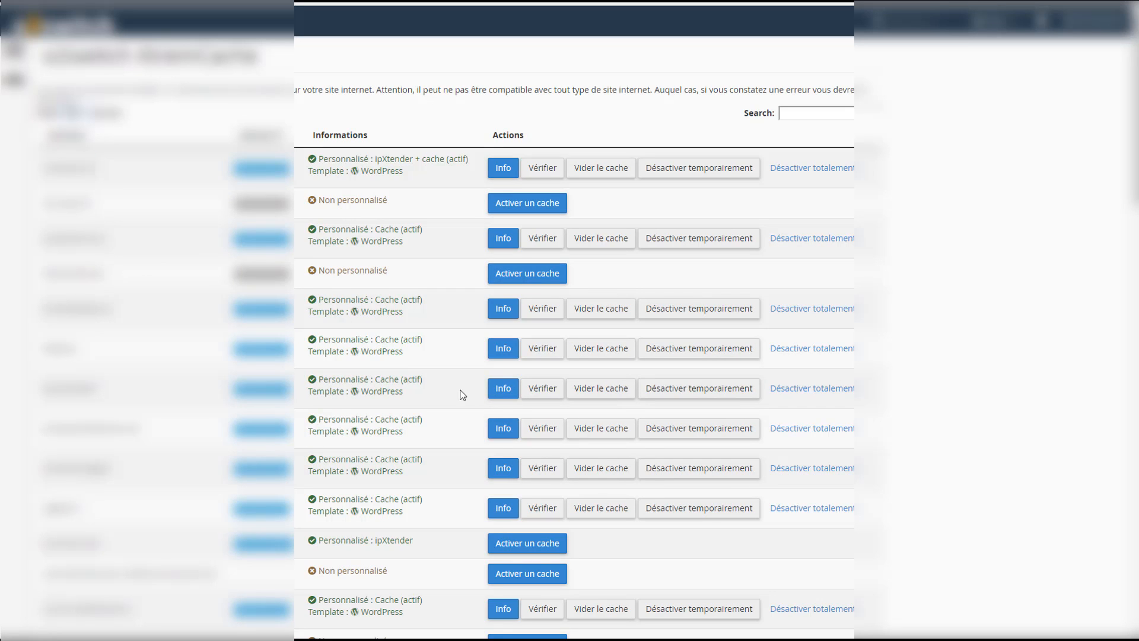
scroll(460, 409, "down", 8)
scroll(434, 411, "down", 10)
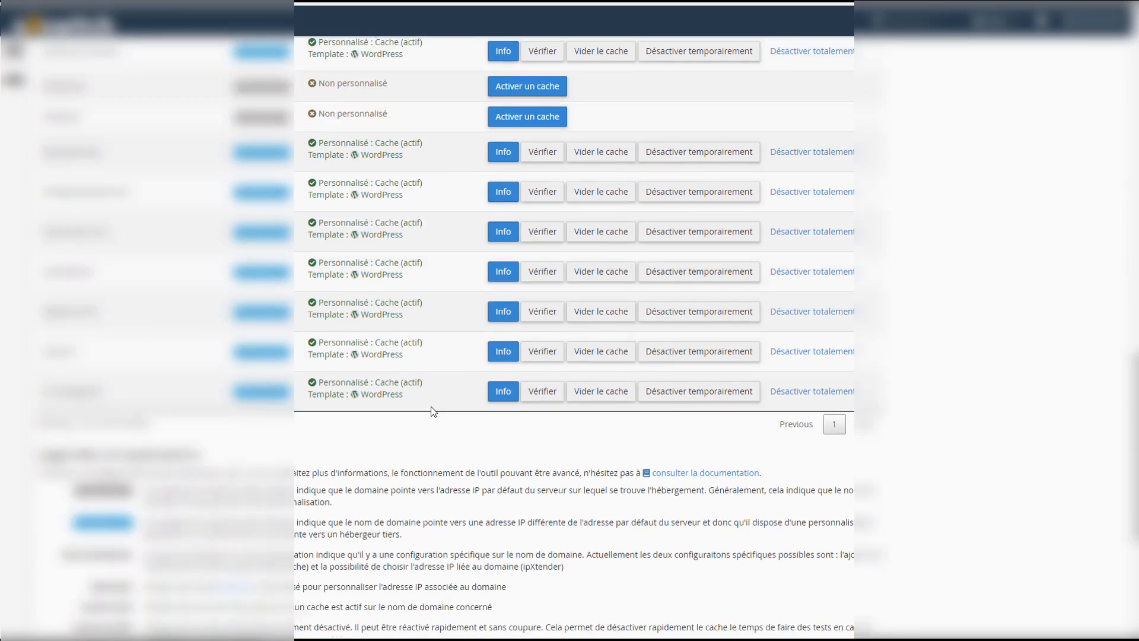
- Recheck the XtremCache domain rows, including those without a customised cache that offer cache activation
scroll(432, 408, "up", 2)
scroll(432, 407, "up", 3)
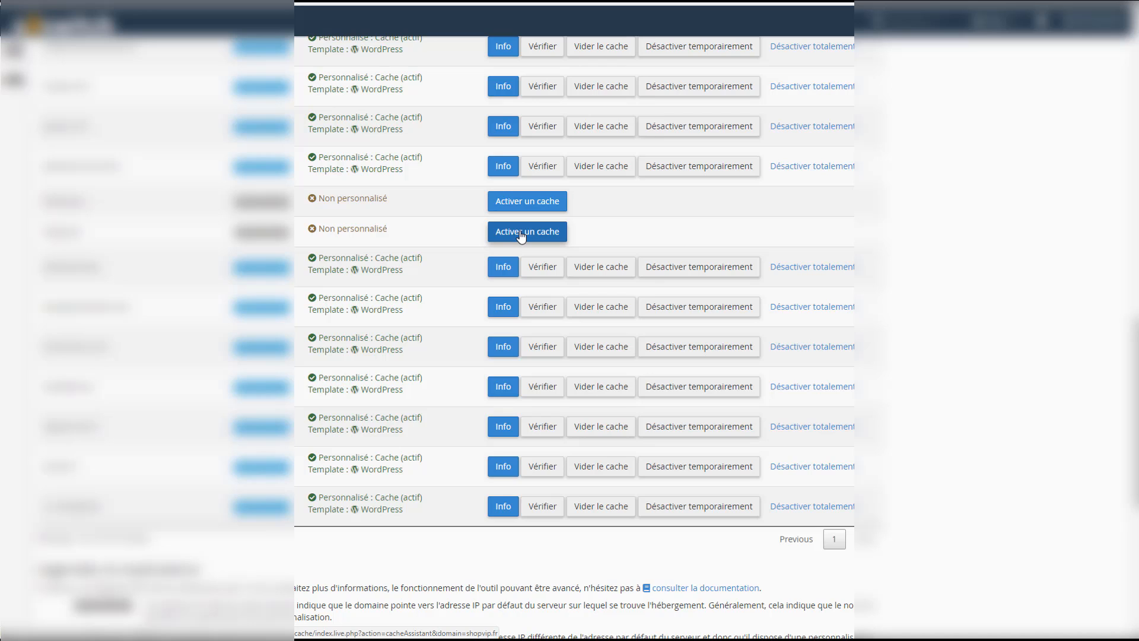
scroll(539, 413, "down", 3)
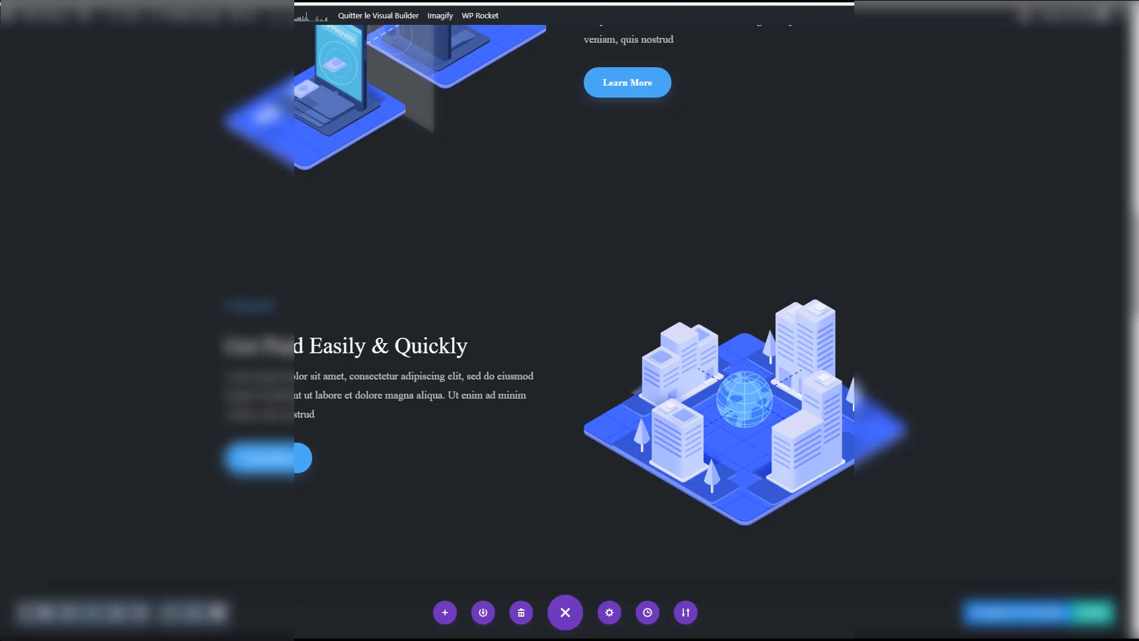
- Leave the Divi Visual Builder page and go to the site's WordPress dashboard
mouse_move(51, 21)
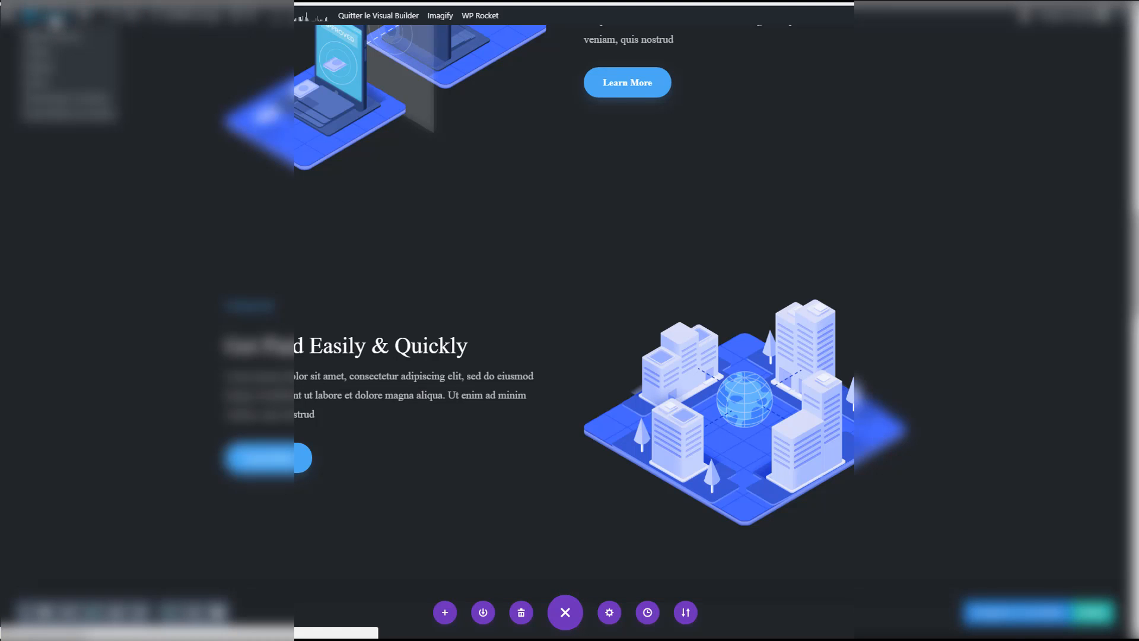
left_click(57, 21)
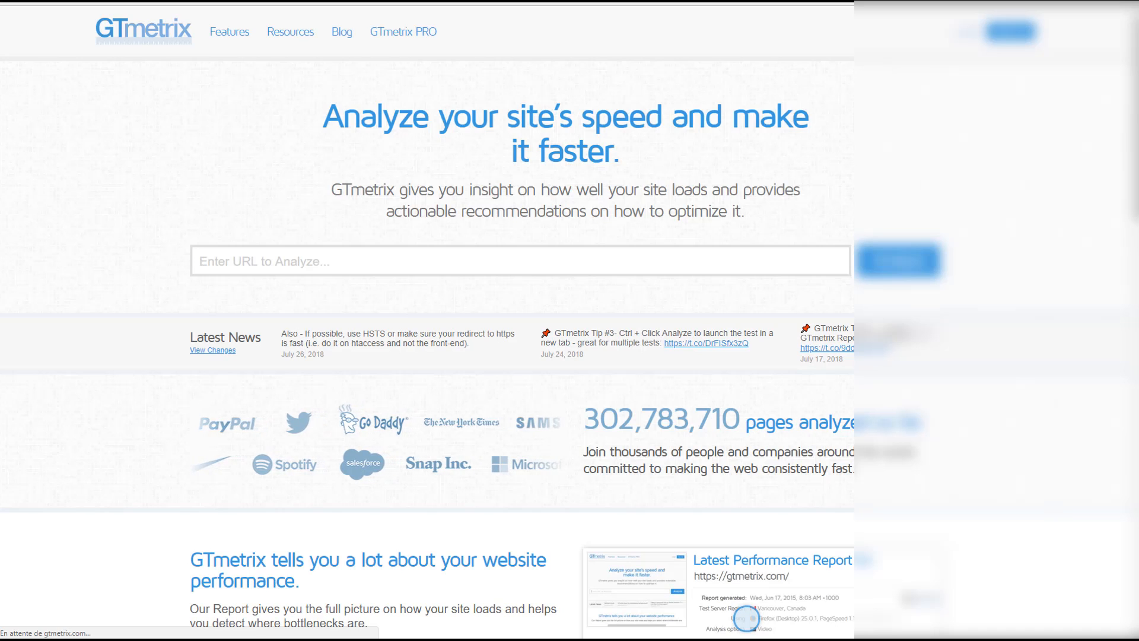
left_click(242, 260)
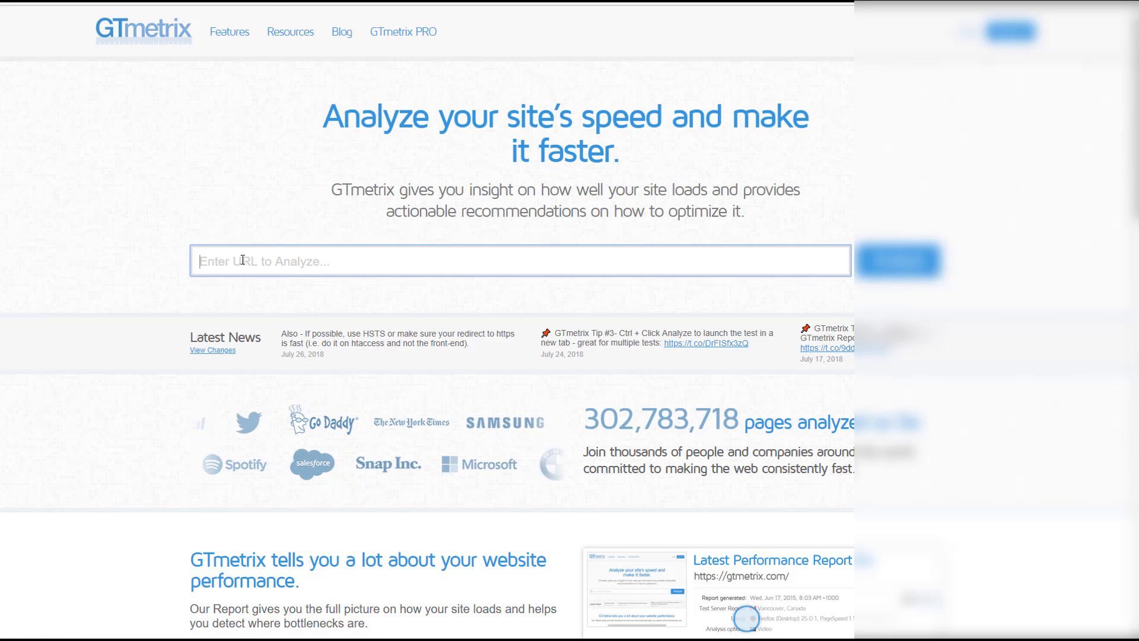
type("https")
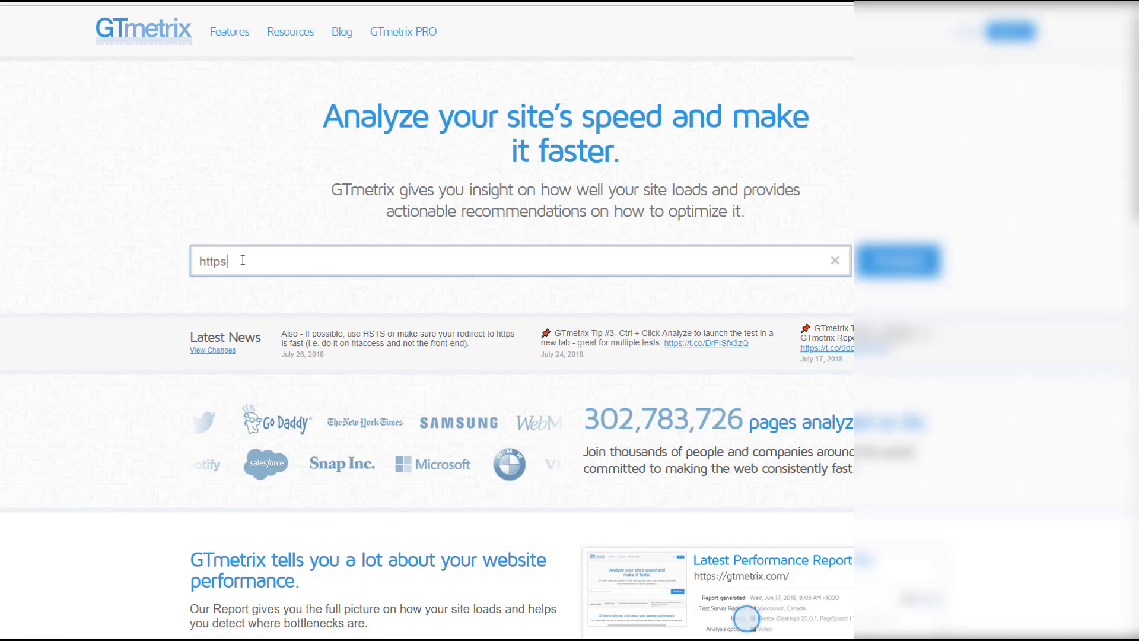
type("://")
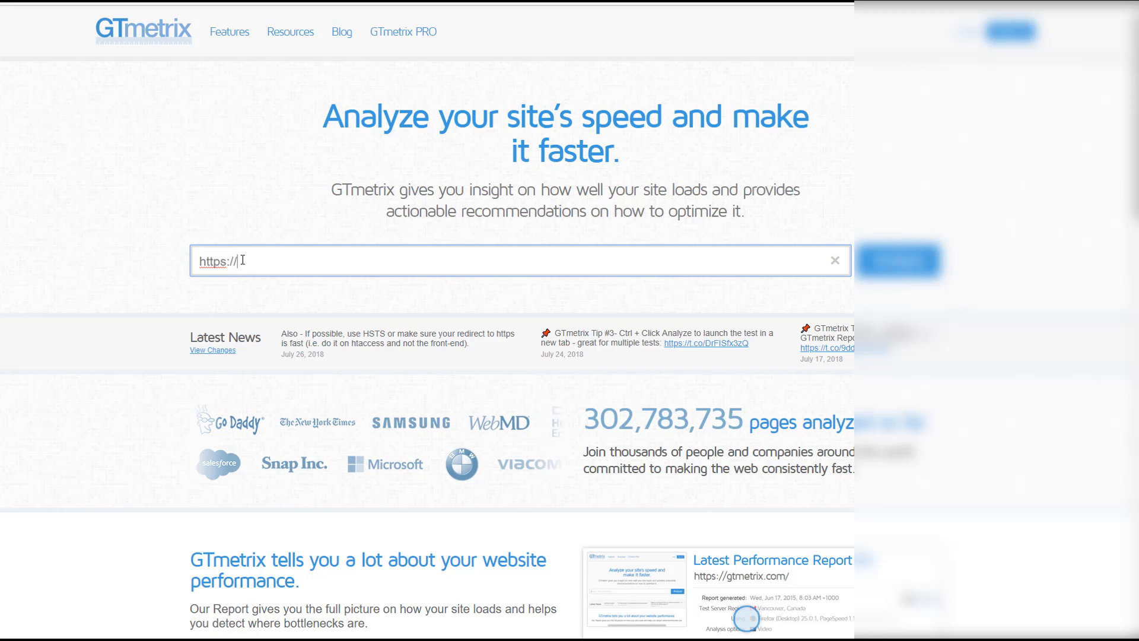
type("vaxoo")
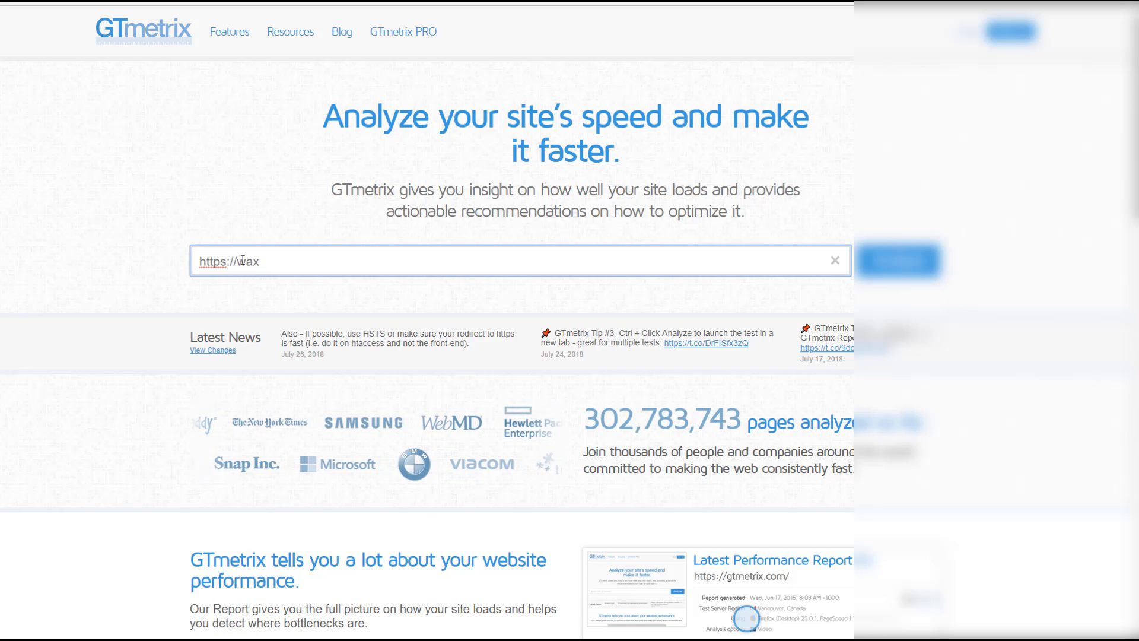
type(".fr")
key("Return")
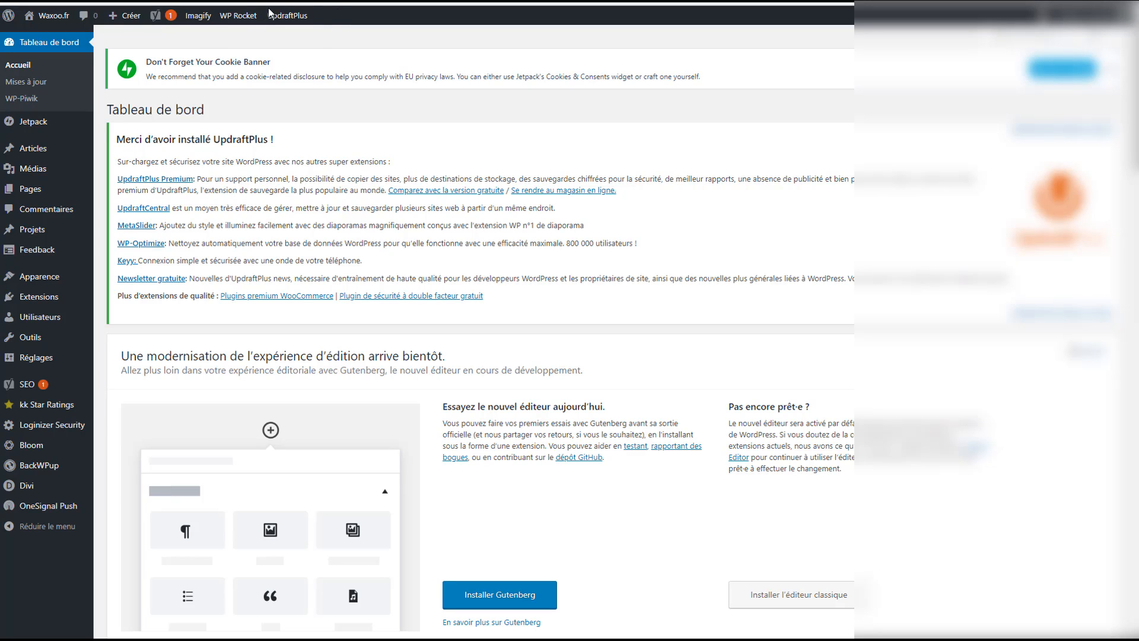
- In the WordPress admin, open the WP Rocket settings and review the plugin's Tableau de bord section
left_click(236, 21)
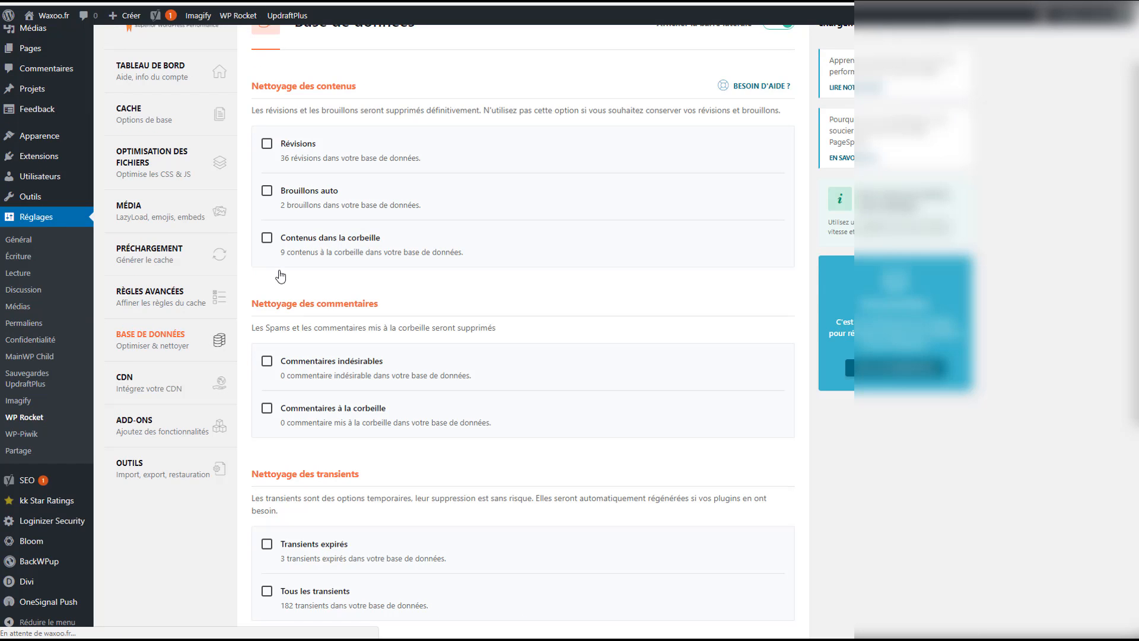
scroll(291, 283, "up", 3)
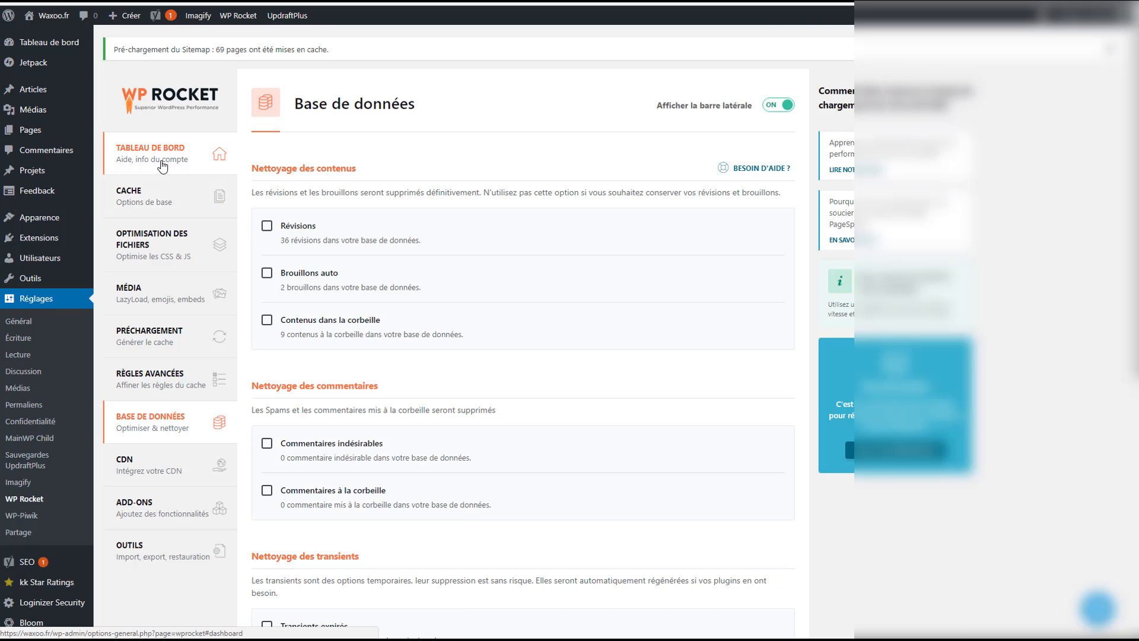
left_click(159, 155)
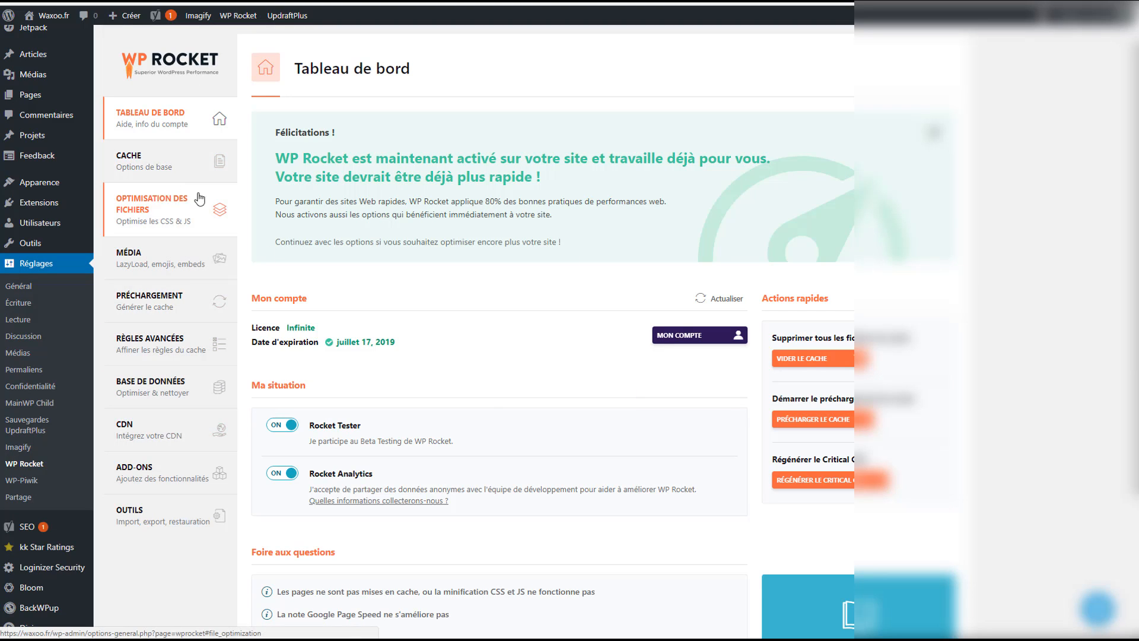
scroll(499, 403, "down", 3)
scroll(498, 403, "up", 3)
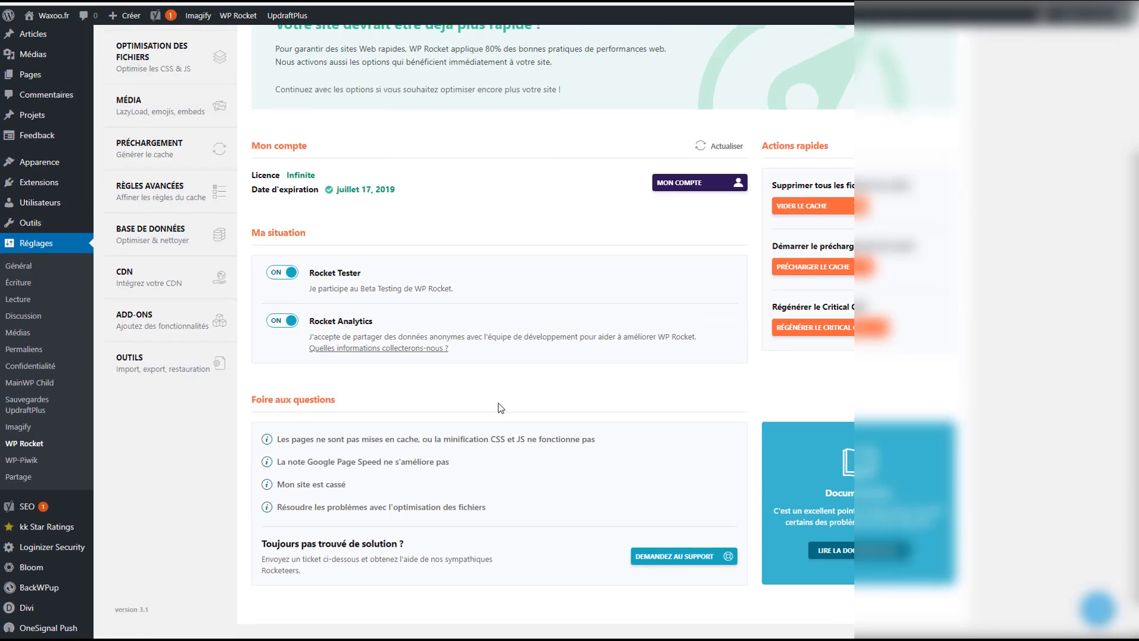
- Review WP Rocket's Cache options and its HTML, CSS and JavaScript settings under Optimisation des fichiers
left_click(152, 168)
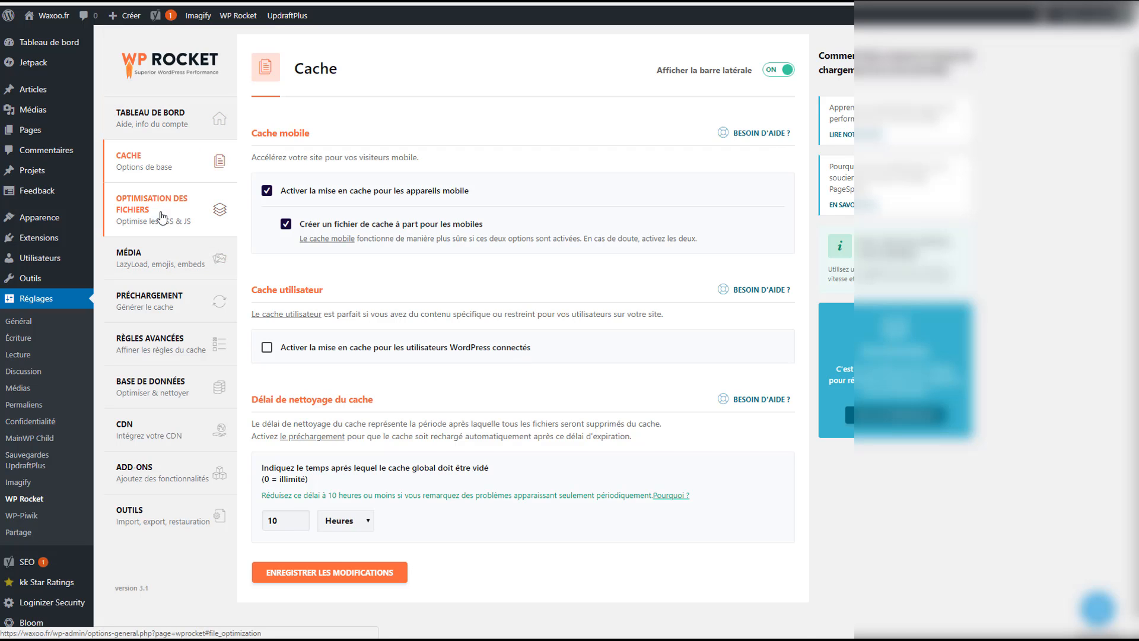
left_click(161, 217)
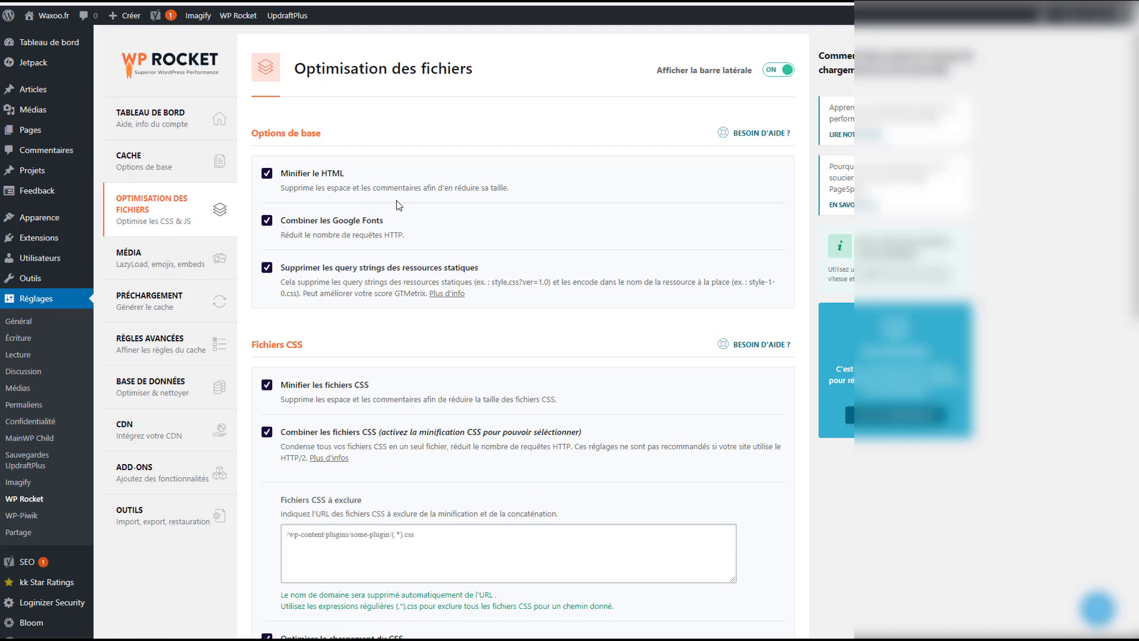
scroll(399, 205, "down", 6)
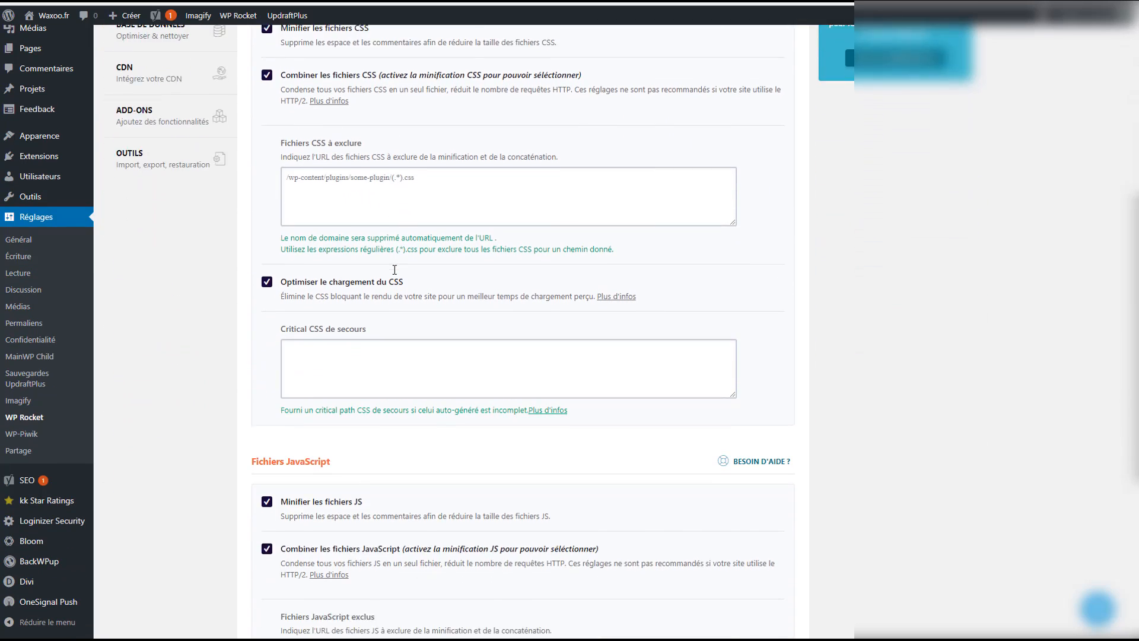
scroll(395, 270, "down", 5)
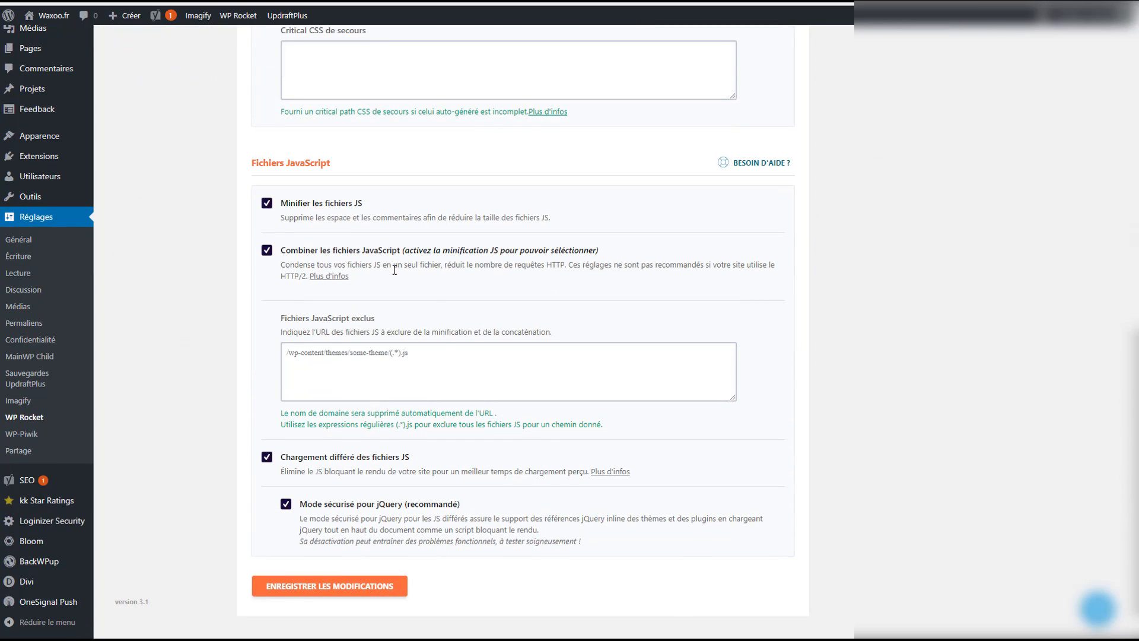
scroll(317, 154, "up", 9)
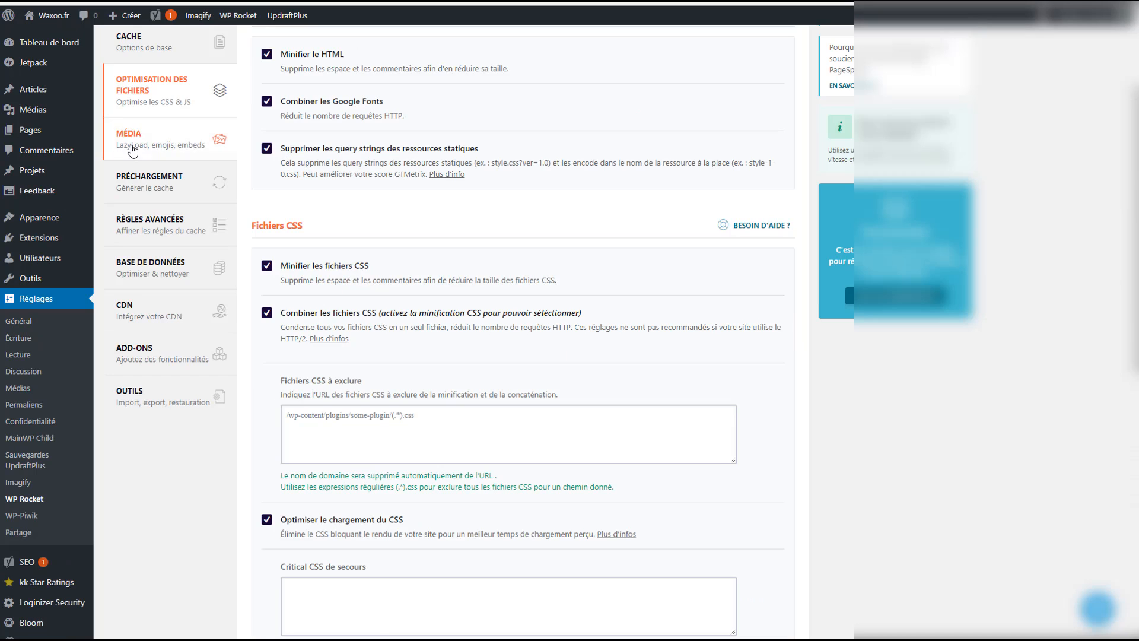
- Review WP Rocket's Média settings for LazyLoad, emojis and embeds, and the sitemap, robot and DNS options under Préchargement
left_click(133, 151)
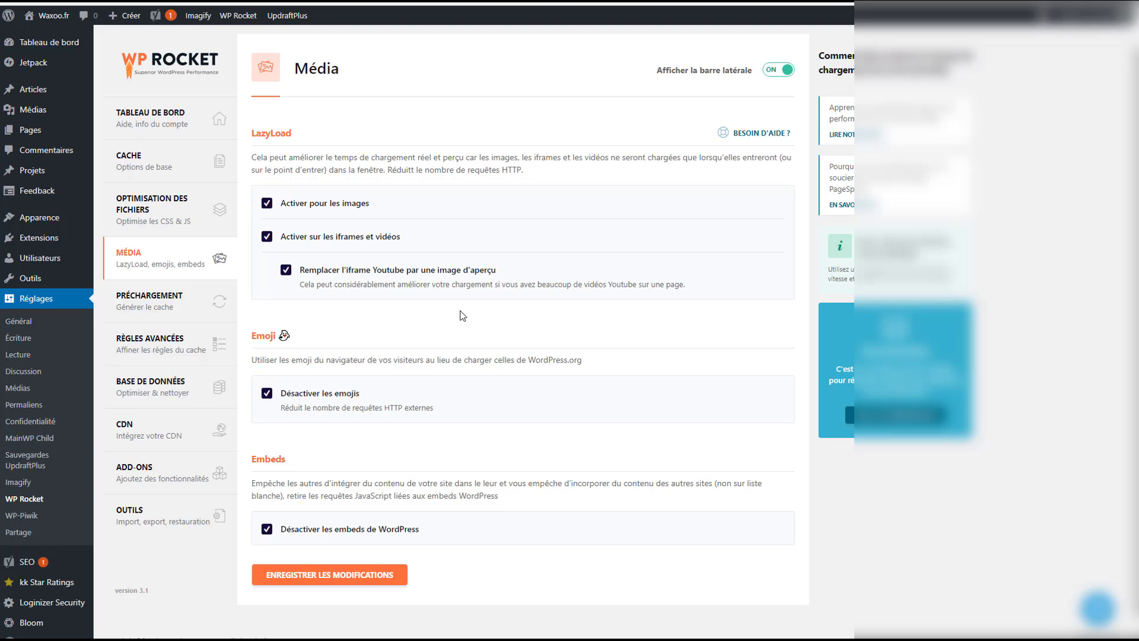
scroll(463, 315, "down", 2)
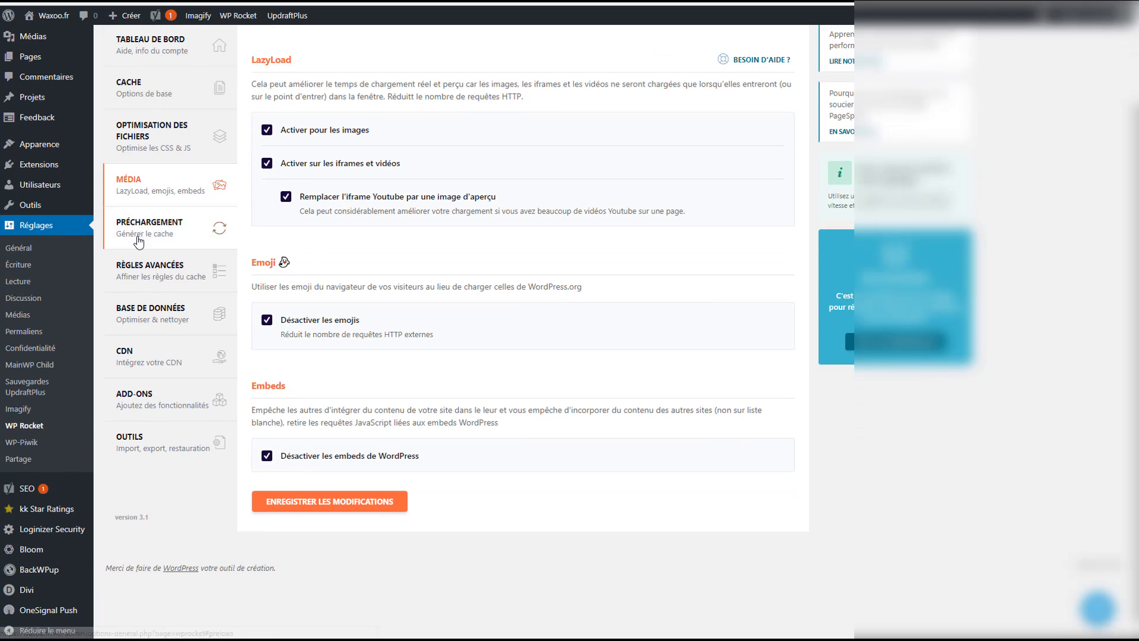
left_click(139, 241)
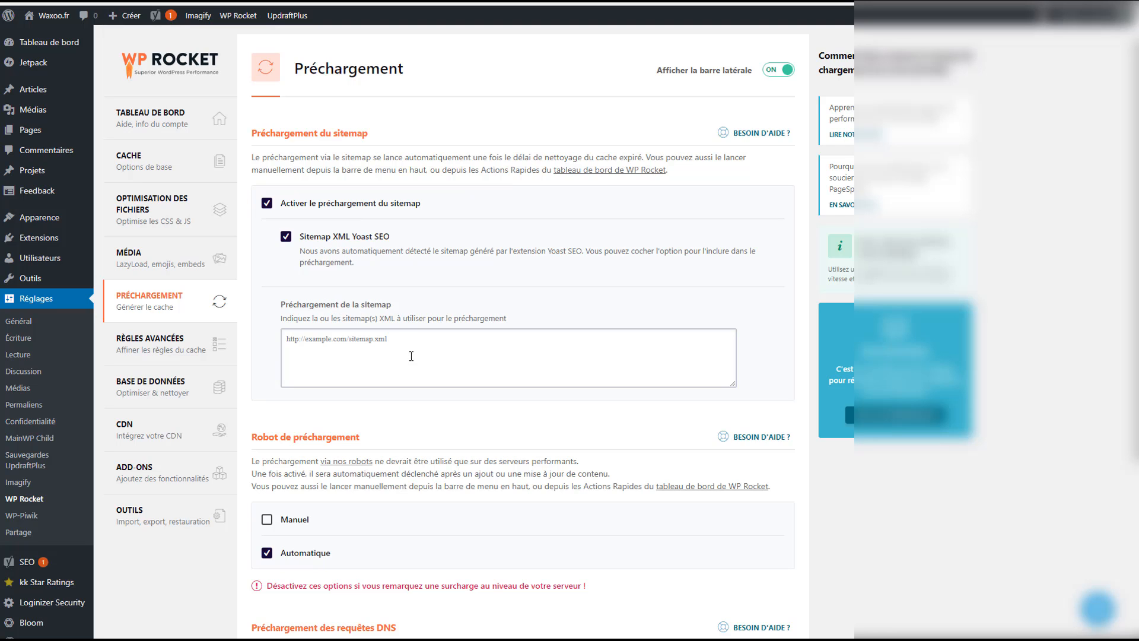
scroll(337, 460, "down", 3)
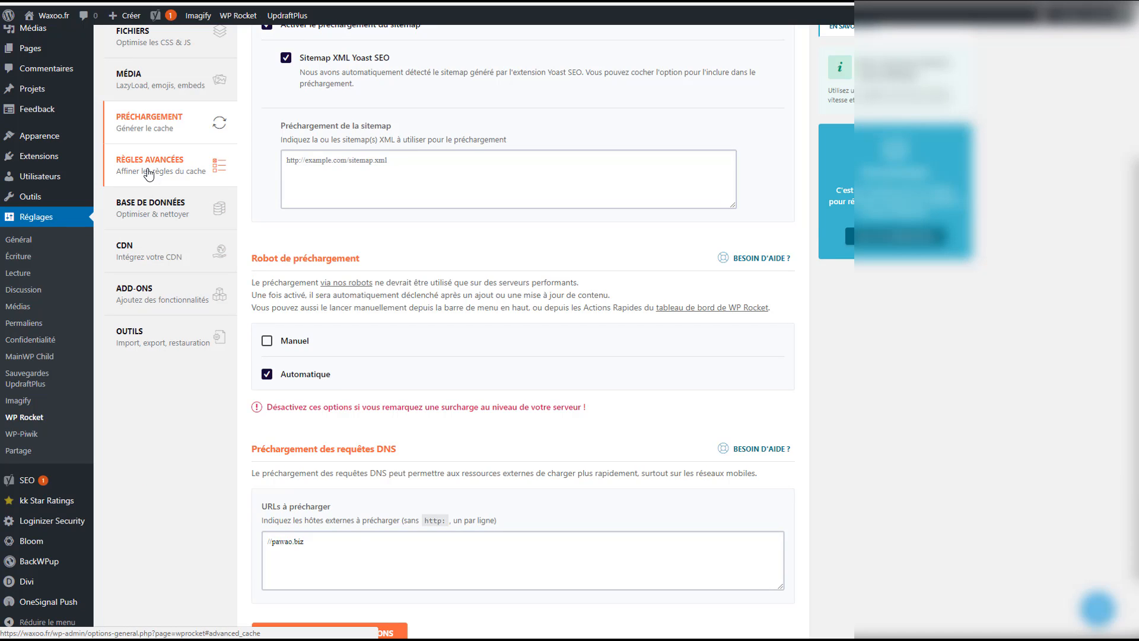
- Review WP Rocket's Règles avancées for URLs, cookies and user agents excluded from caching
left_click(148, 172)
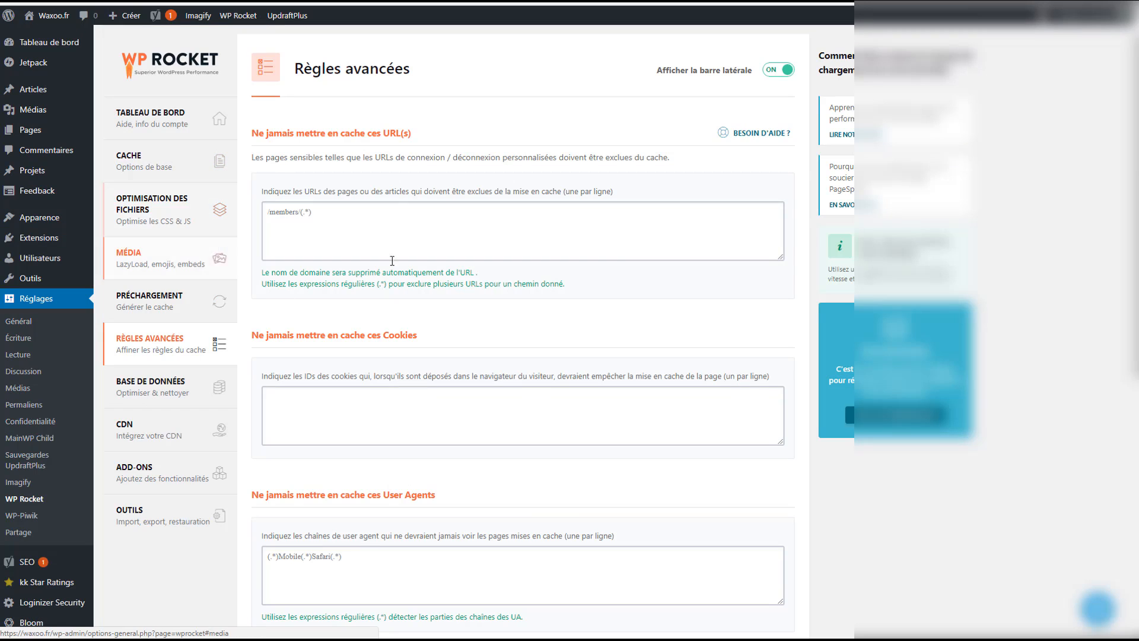
scroll(433, 395, "down", 4)
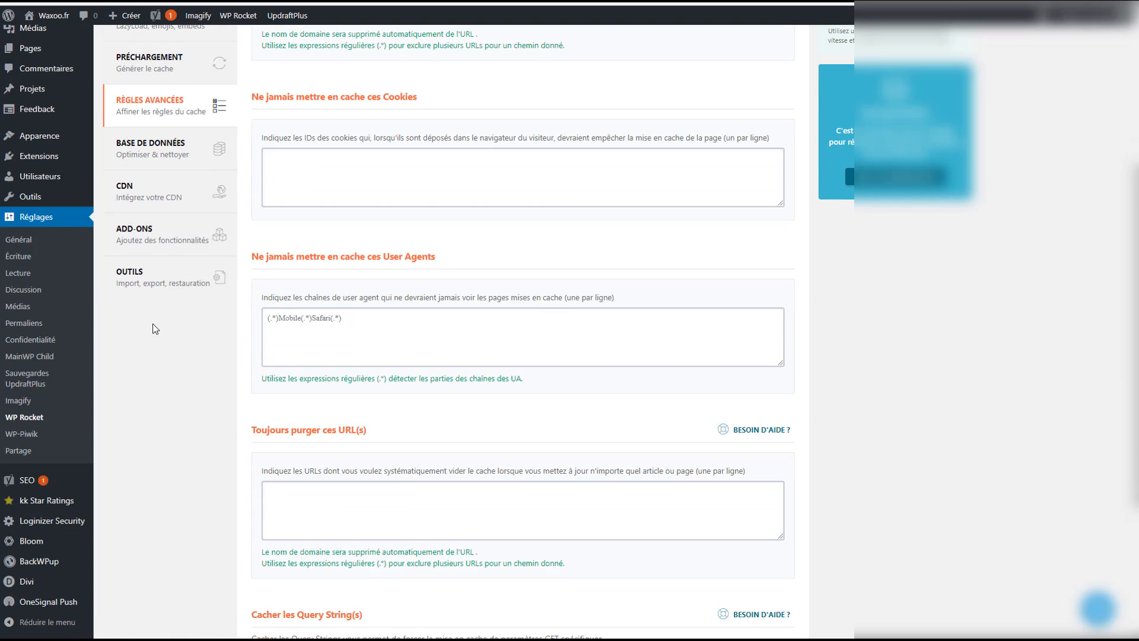
- Examine WP Rocket's Base de données cleanup options for contents, comments, transients, table optimisation and automatic cleaning
left_click(175, 156)
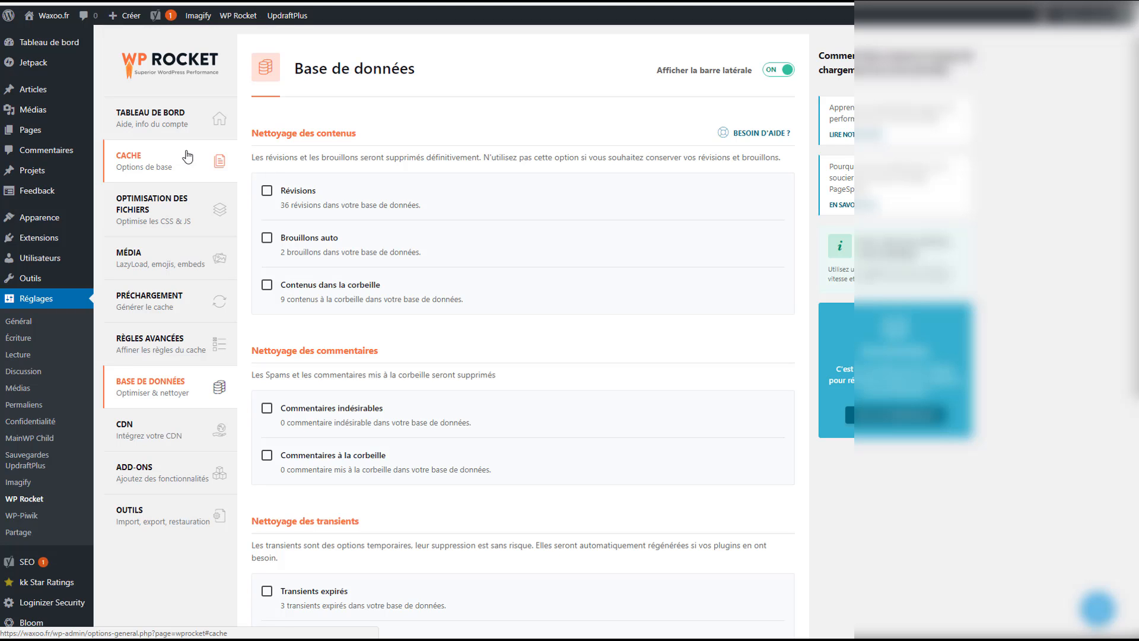
scroll(348, 192, "down", 1)
scroll(347, 192, "down", 5)
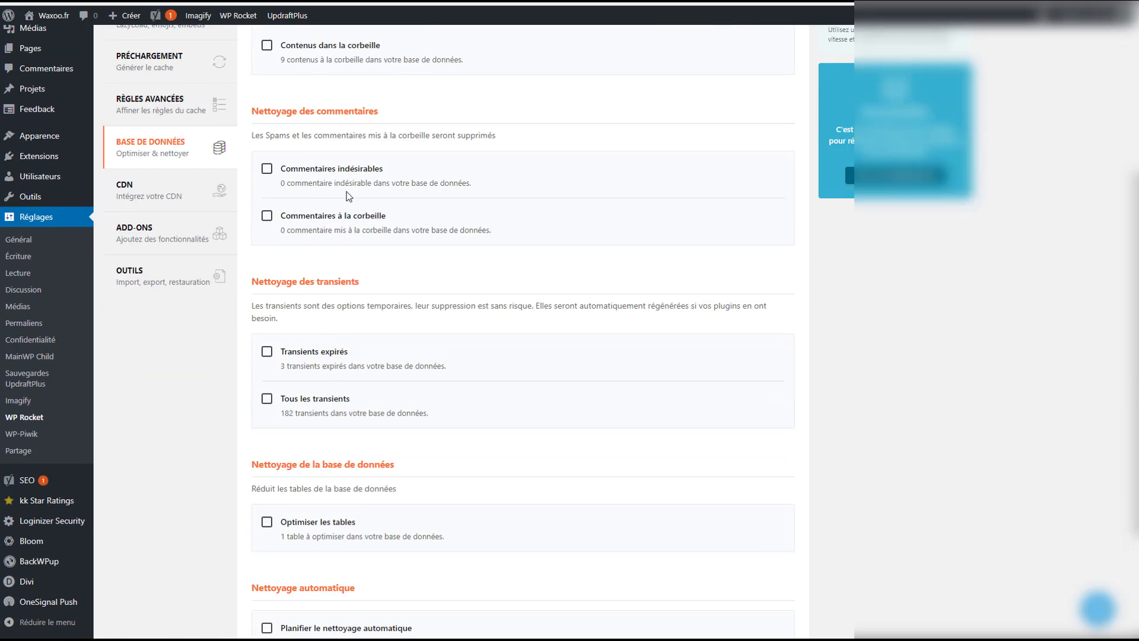
scroll(346, 188, "up", 3)
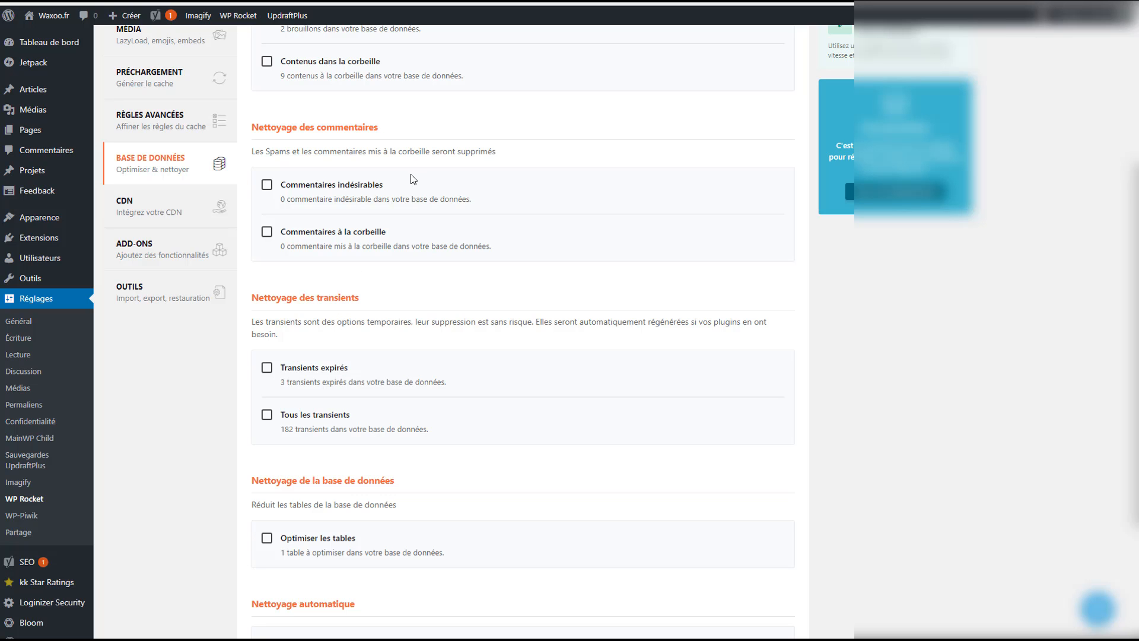
scroll(364, 140, "up", 1)
scroll(363, 140, "up", 4)
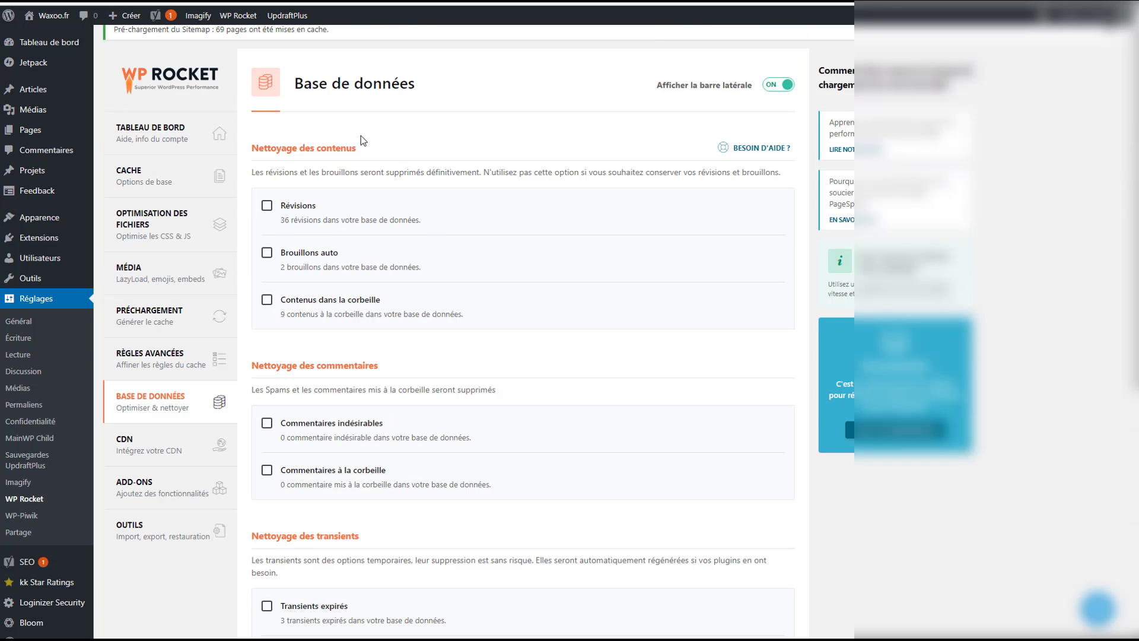
scroll(382, 212, "down", 2)
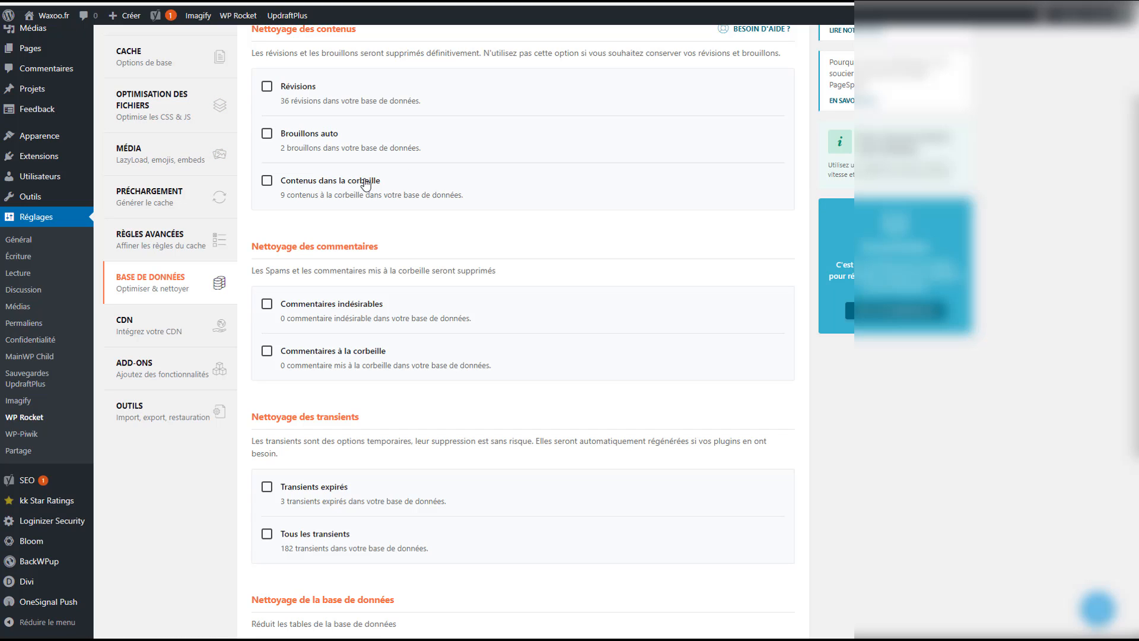
scroll(315, 409, "down", 2)
scroll(315, 408, "down", 4)
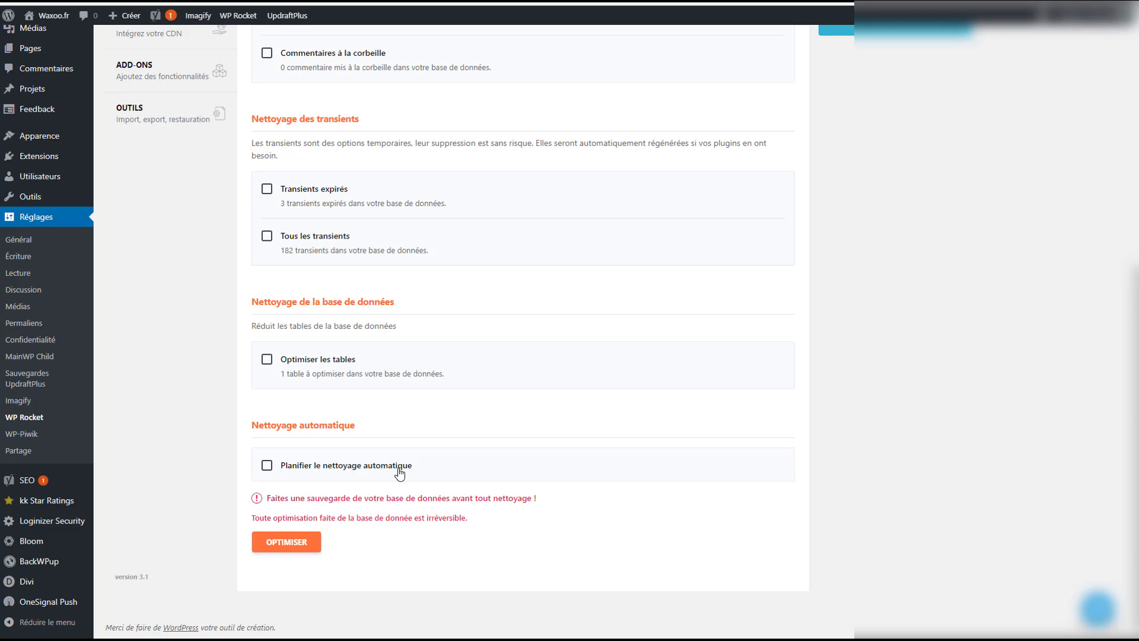
scroll(411, 465, "up", 5)
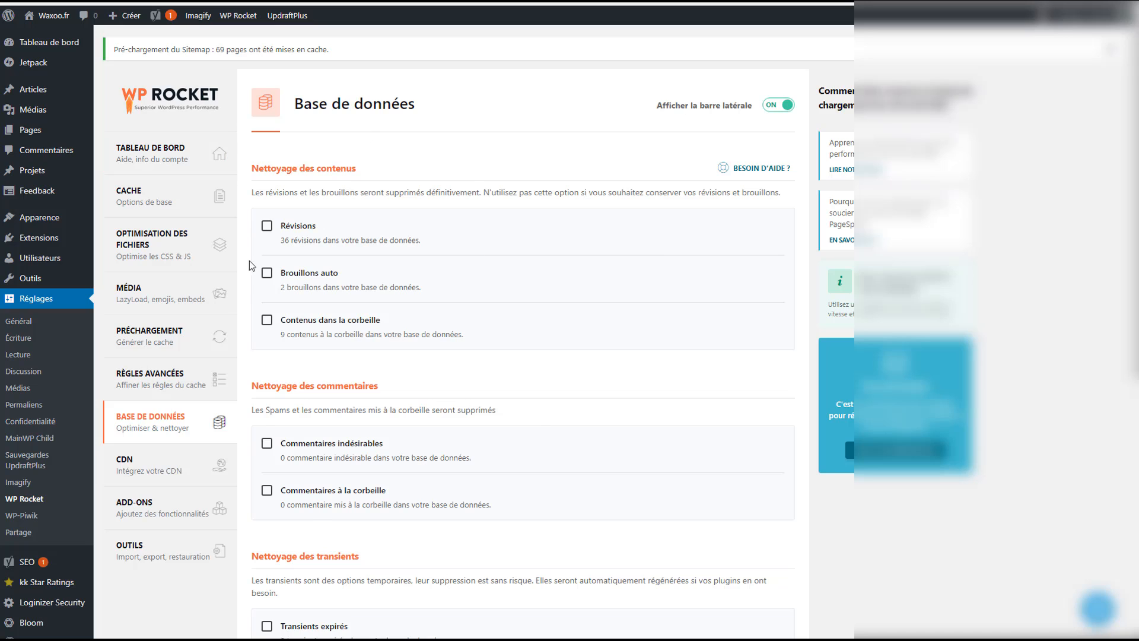
- Open WP Rocket's CDN settings and look up "cloud" on the web in the browser
left_click(166, 466)
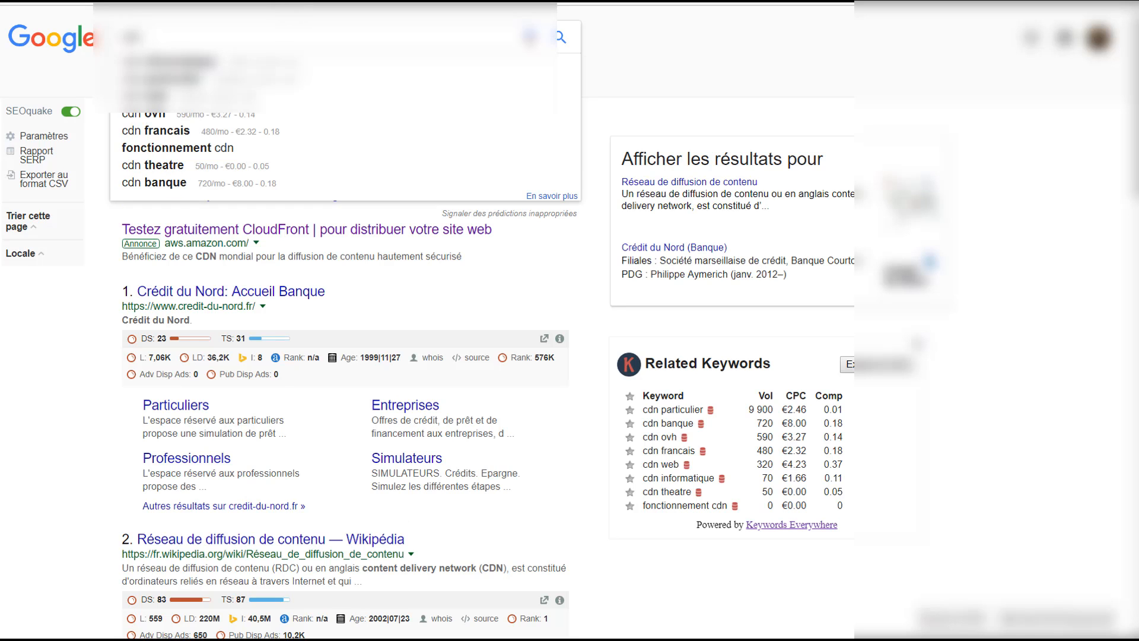
left_click(290, 19)
type("clou")
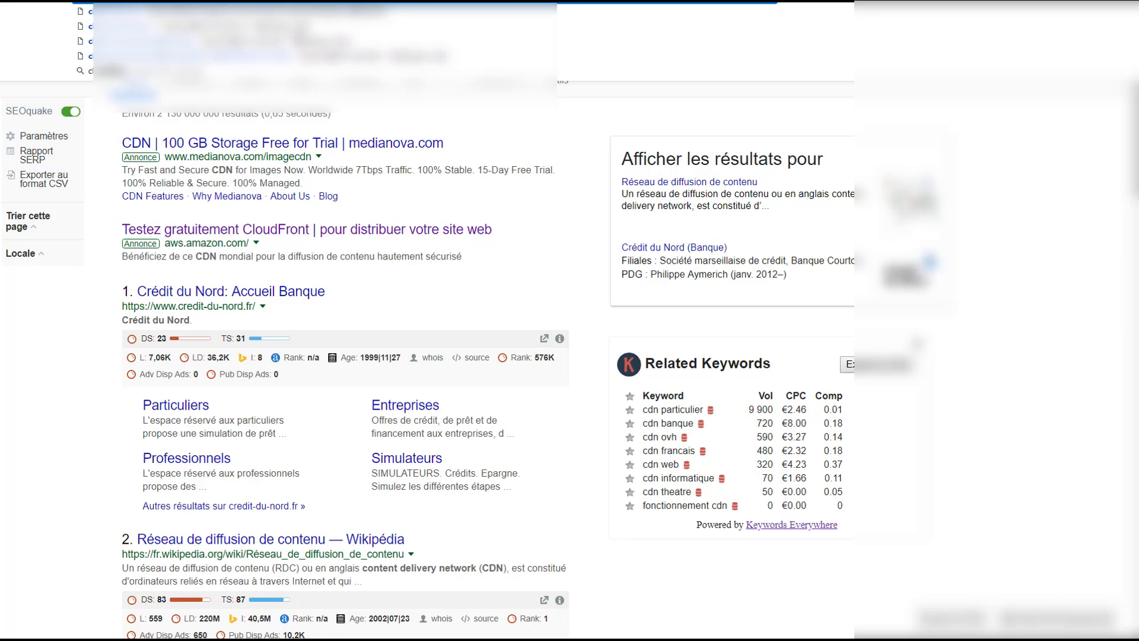
type("d")
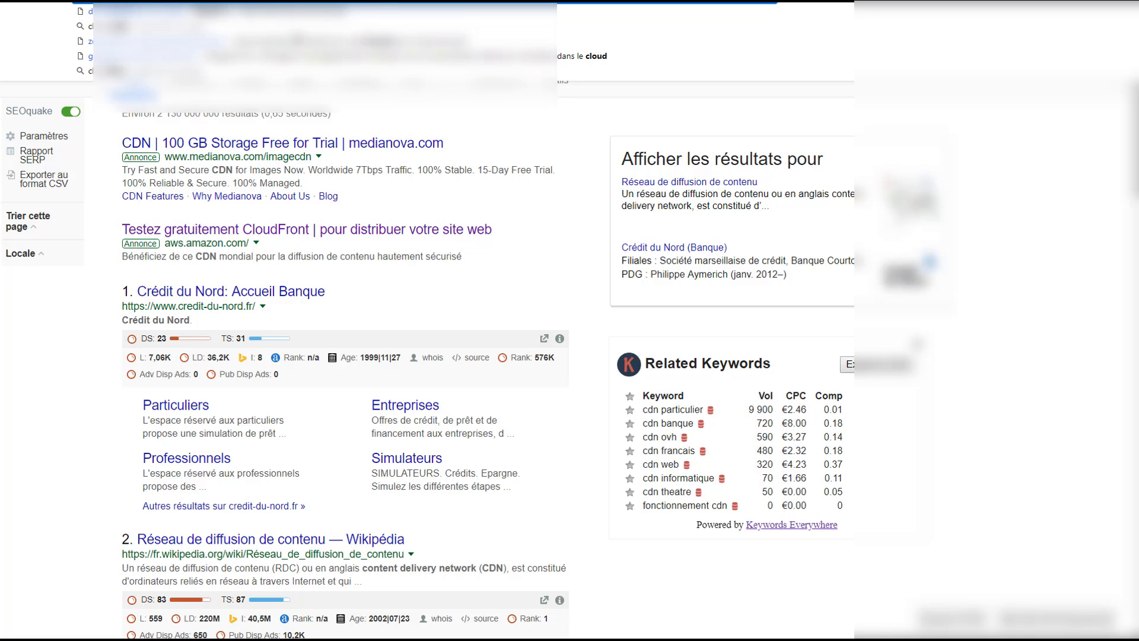
key("Return")
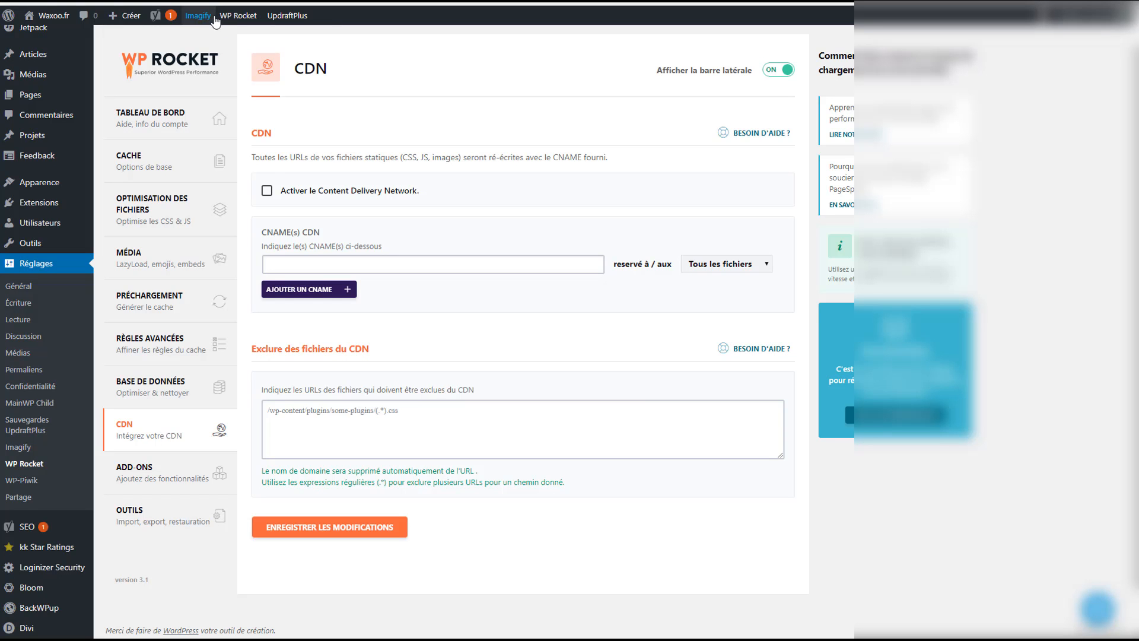
- Turn on the Google Tracking add-on in WP Rocket's Add-ons, and open the Outils section for exporting, importing and restoring
left_click(171, 476)
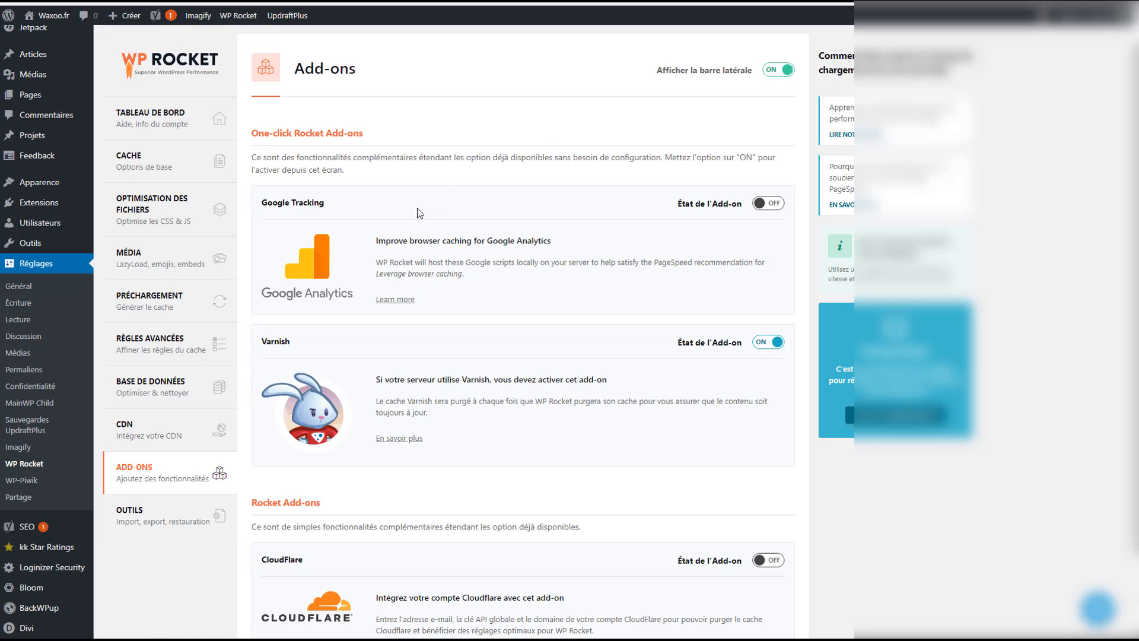
left_click(776, 204)
scroll(499, 238, "down", 1)
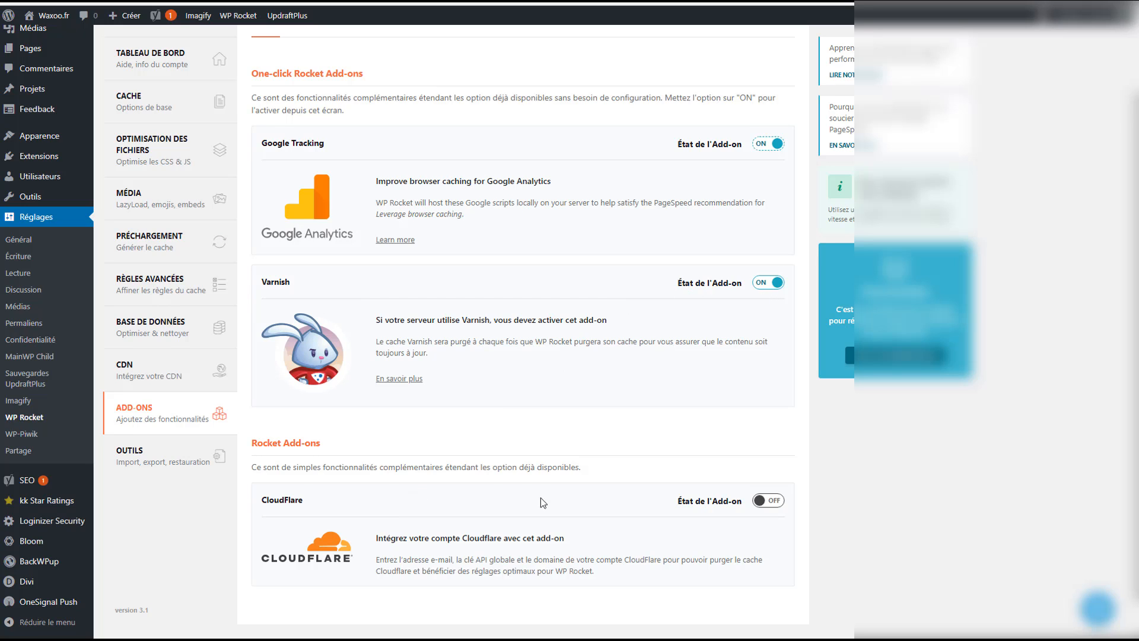
scroll(593, 501, "down", 1)
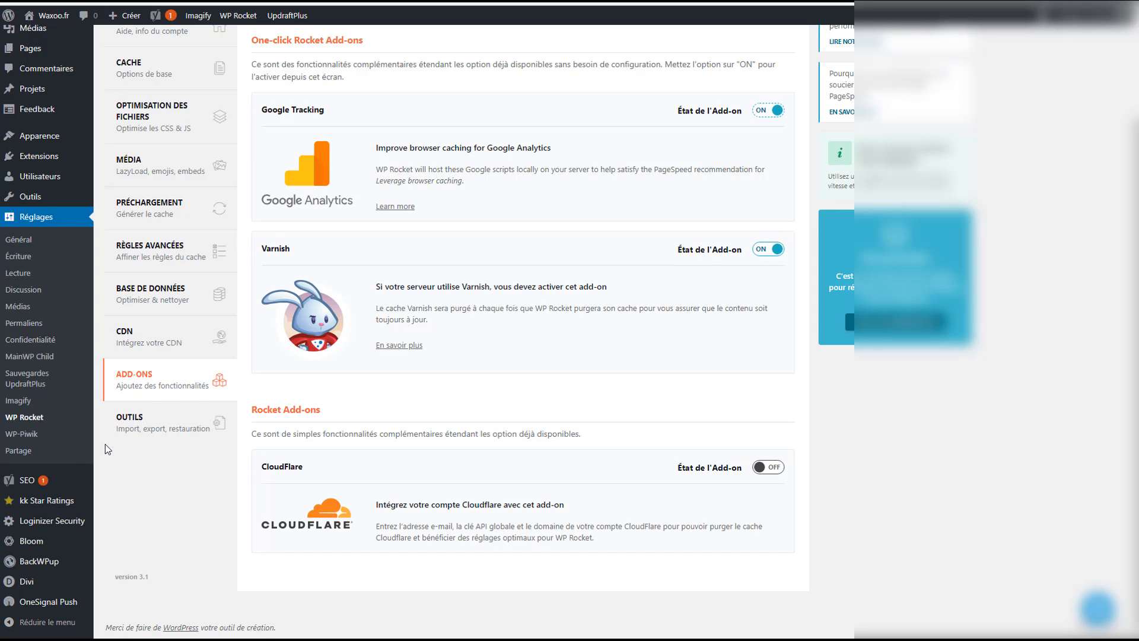
left_click(168, 420)
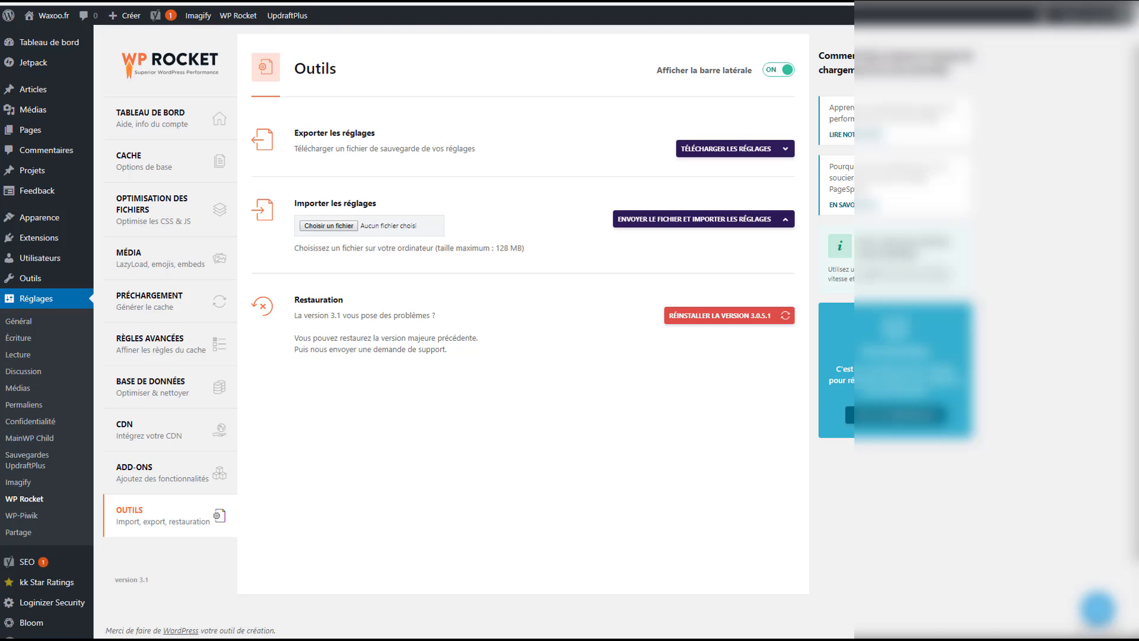
left_click(268, 1)
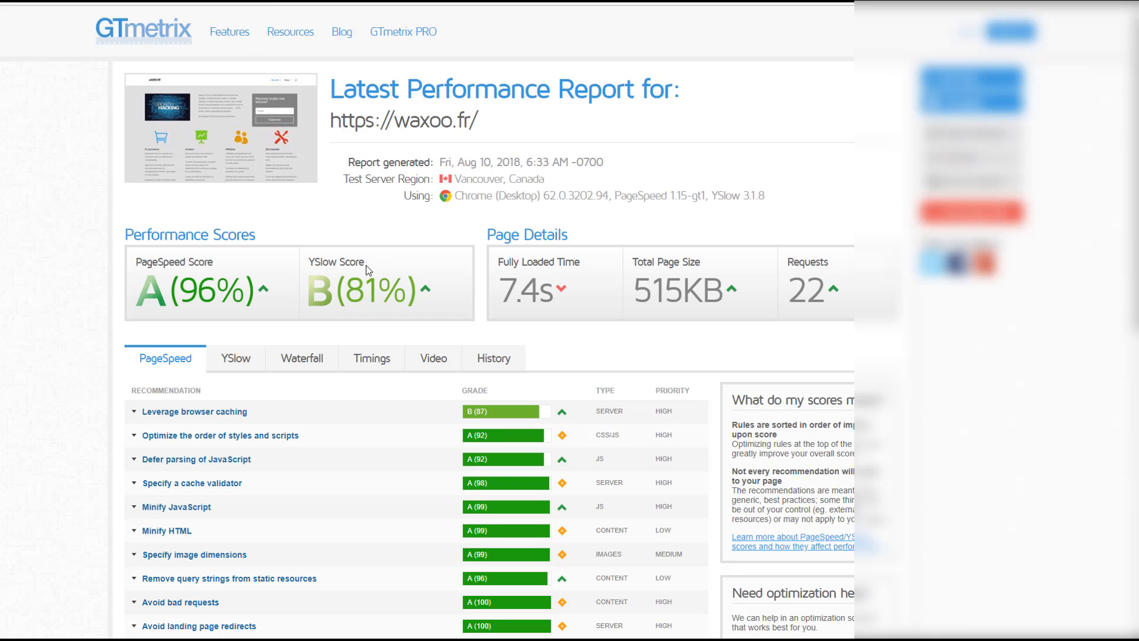
left_click_drag(508, 117, 303, 174)
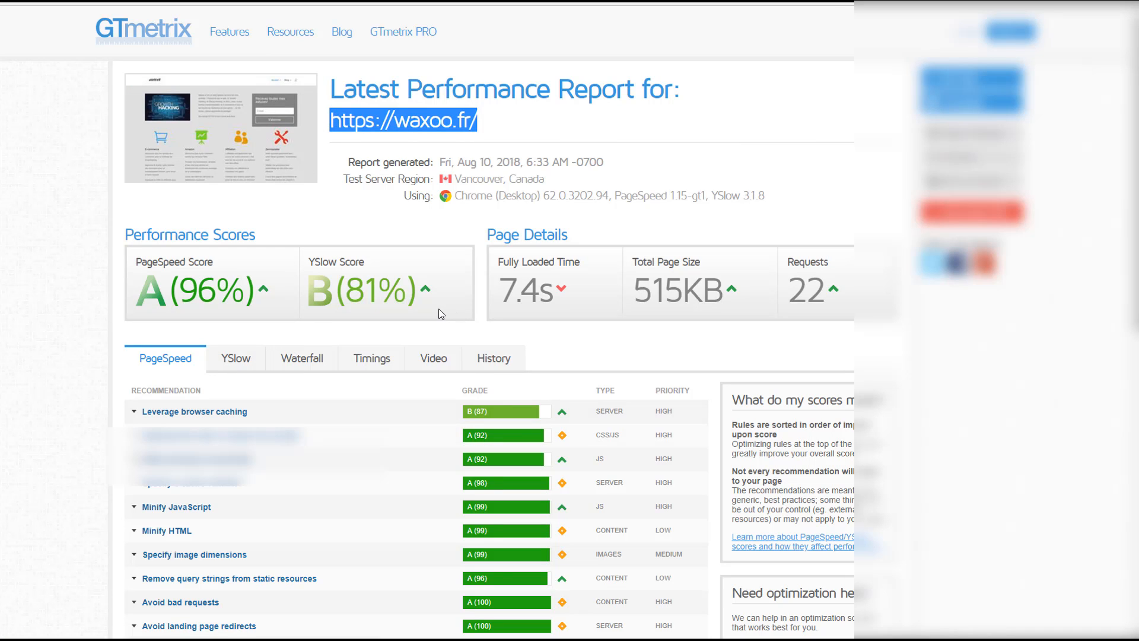
left_click(565, 419)
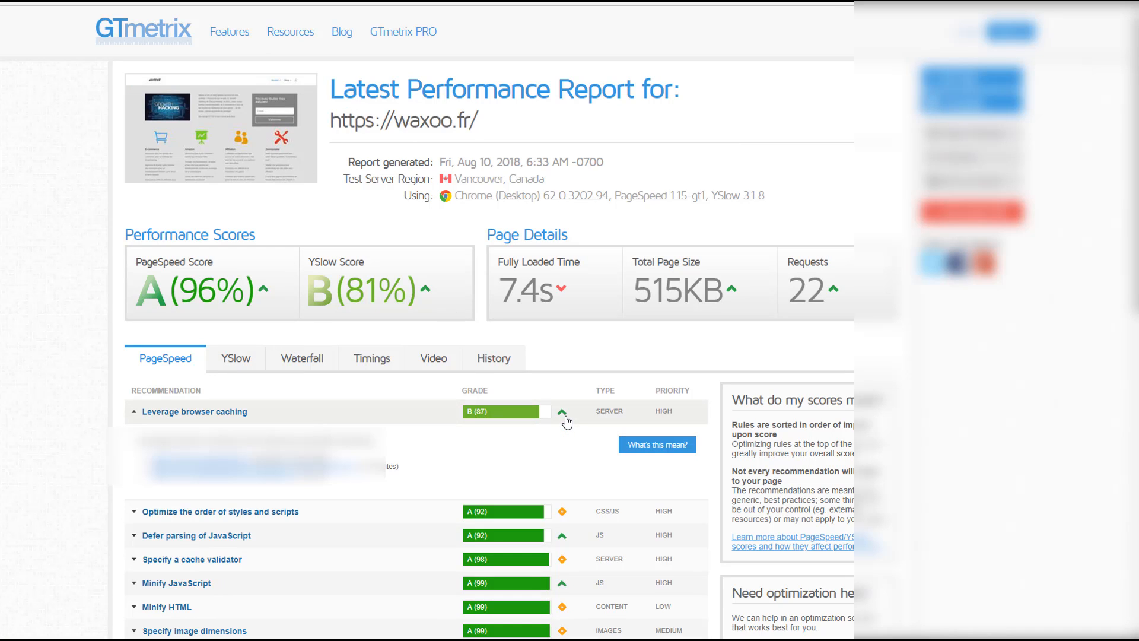
left_click(567, 421)
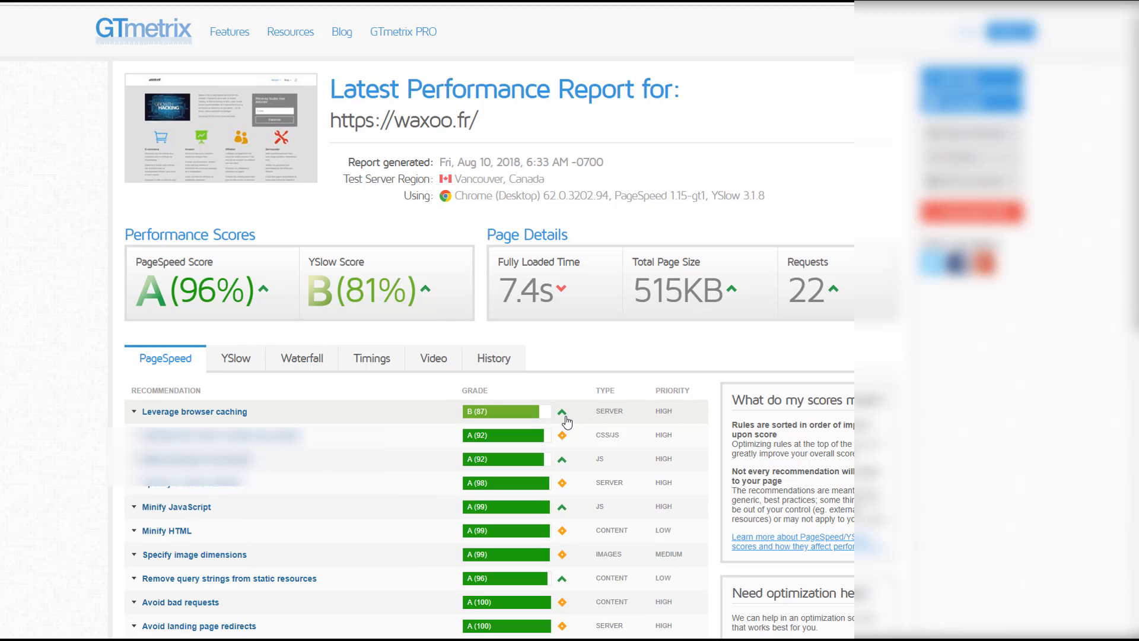
left_click(567, 421)
left_click(566, 418)
left_click(972, 81)
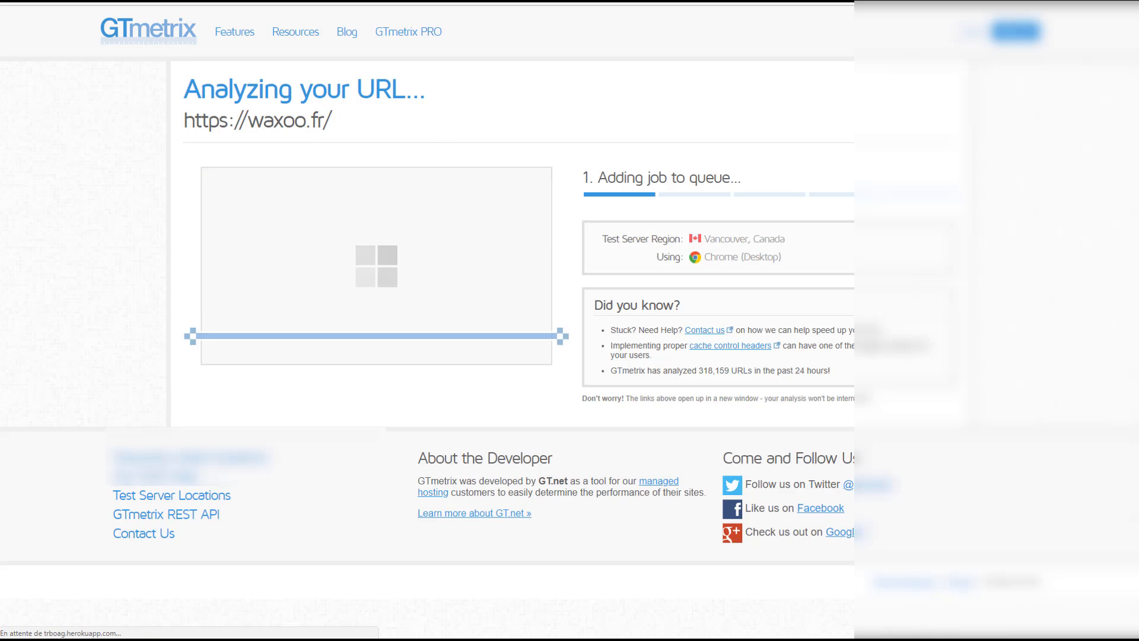
left_click(281, 2)
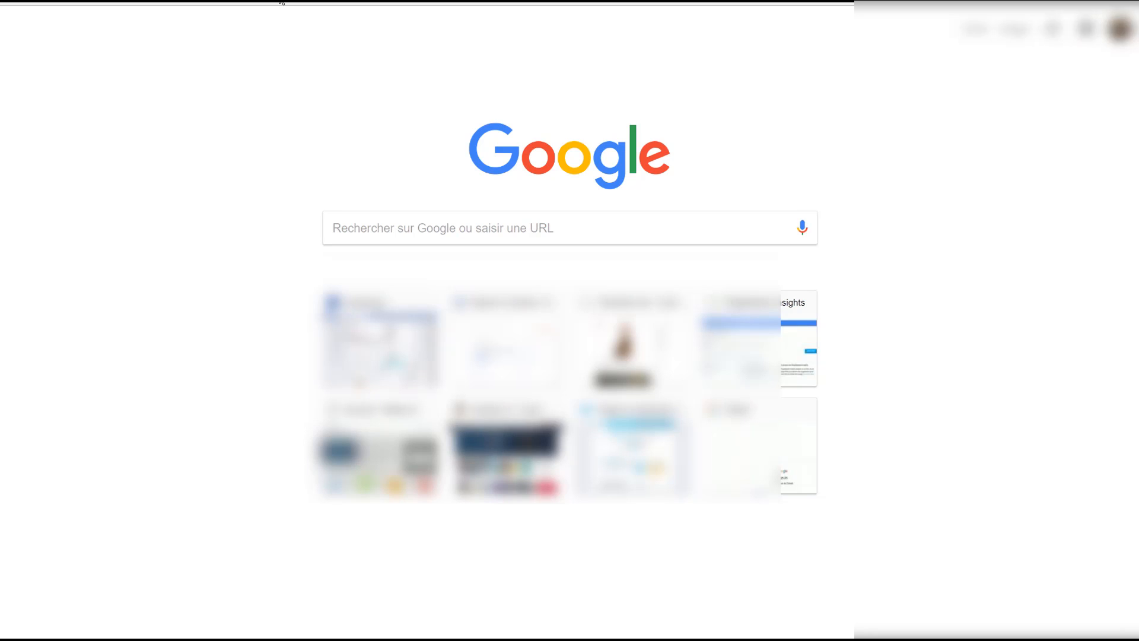
key("Return")
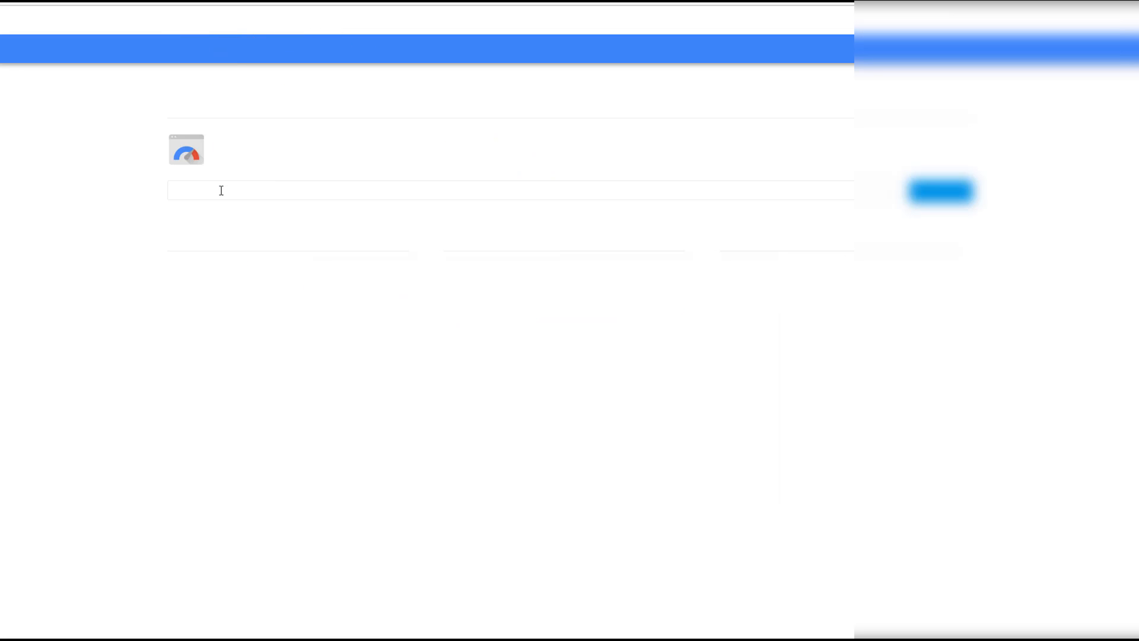
type("h")
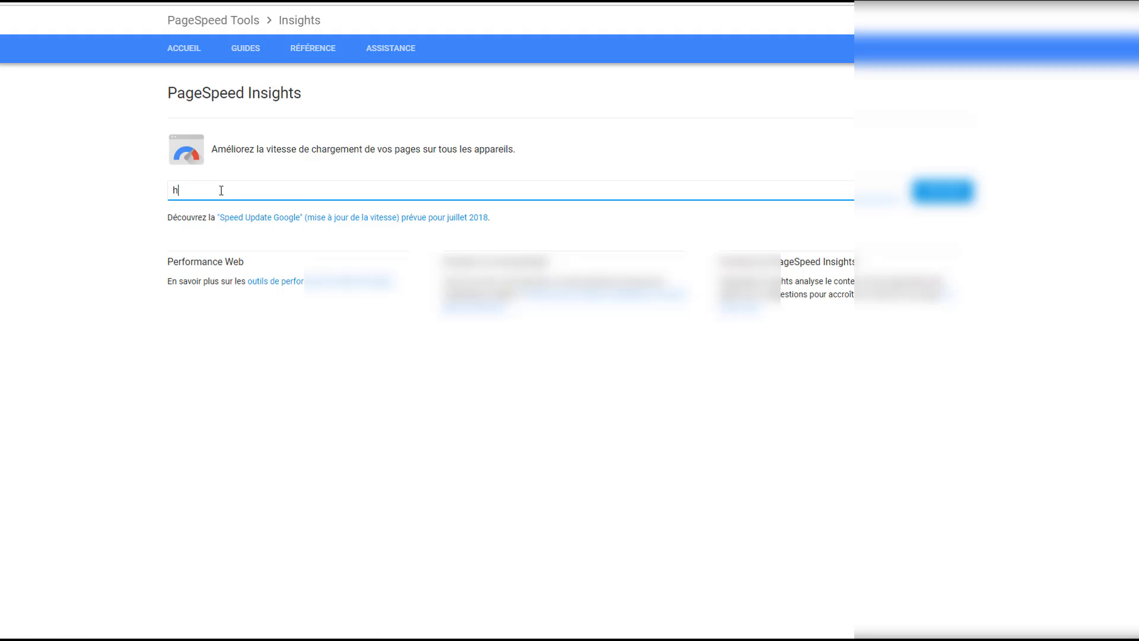
type("ttps")
type("://wax")
type("po")
type(".fr")
key("Return")
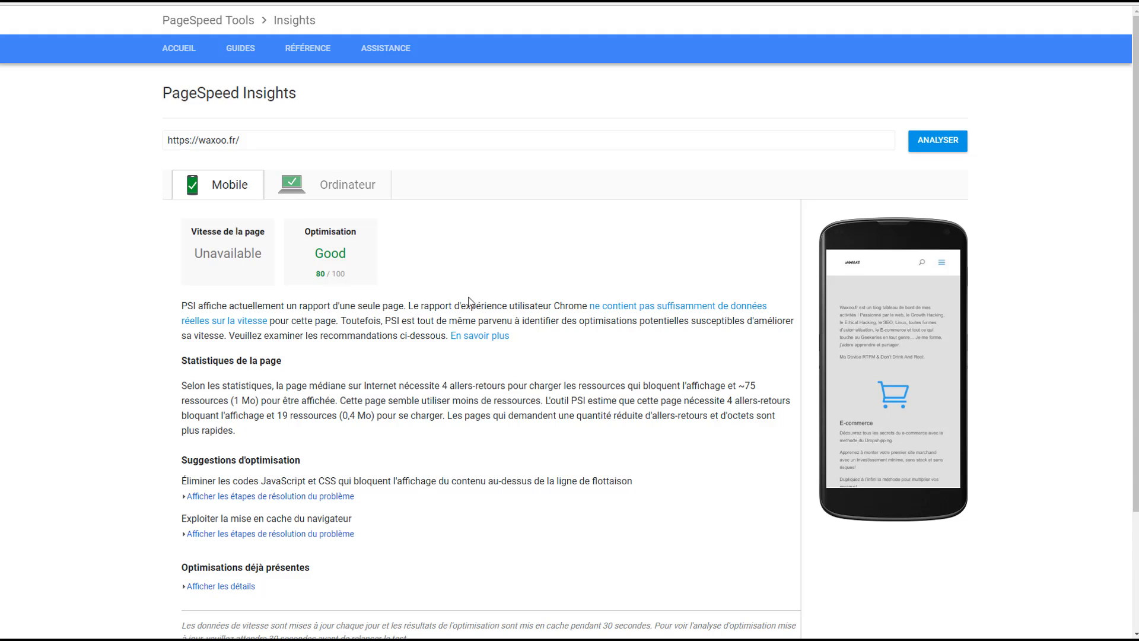
- Compare the Mobile and Ordinateur optimisation results of the PageSpeed Insights report, ending on Ordinateur
left_click(331, 191)
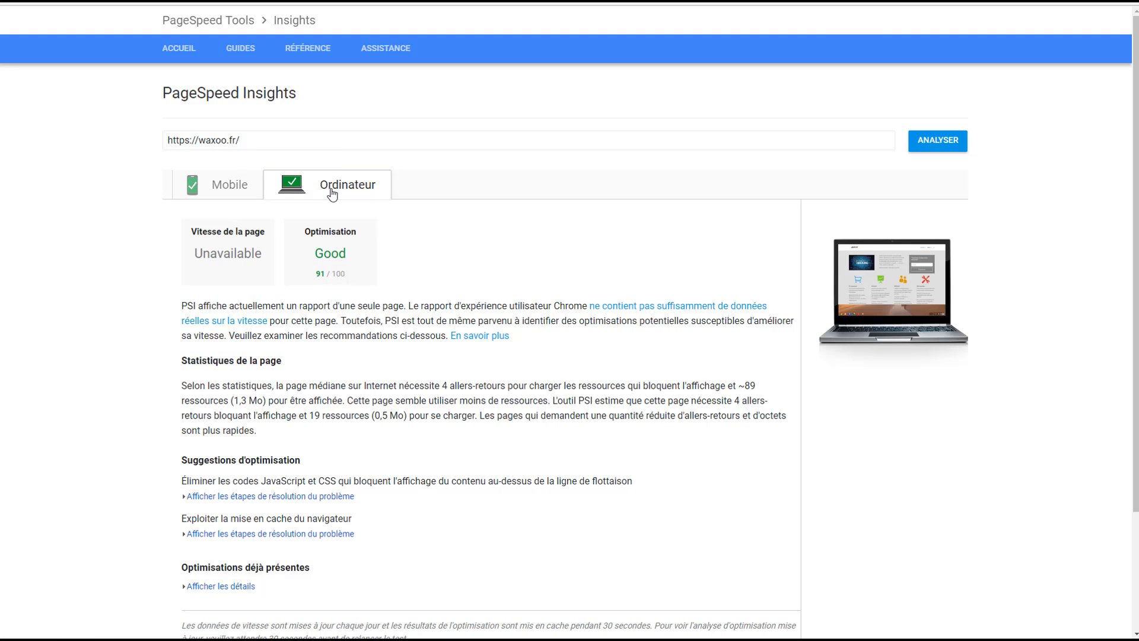
left_click(233, 191)
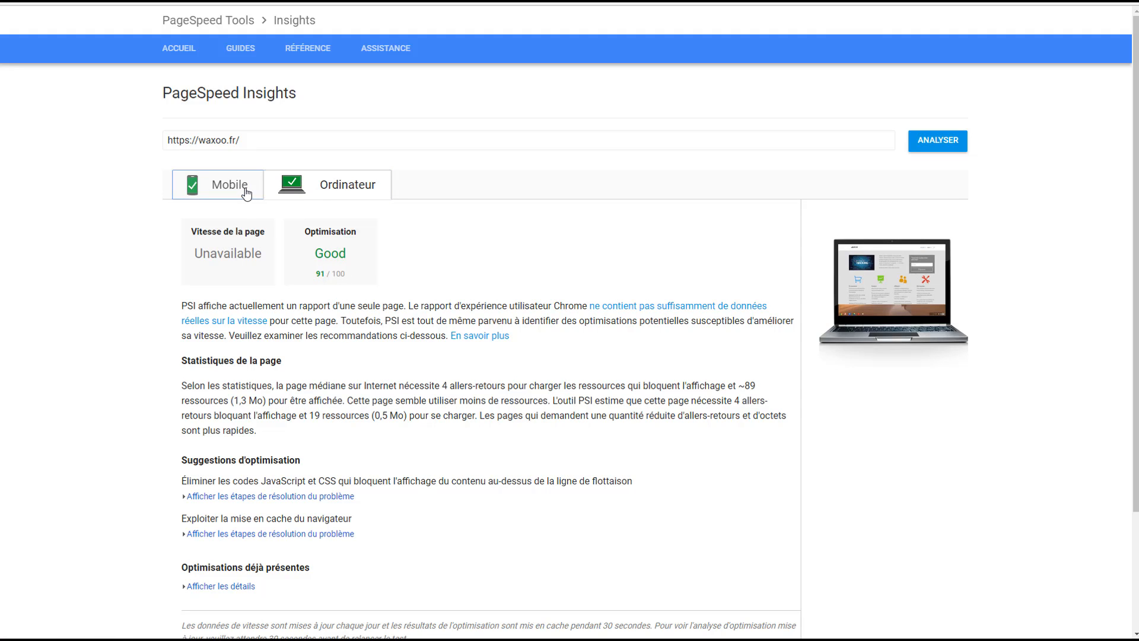
left_click(317, 192)
left_click(214, 193)
left_click(308, 189)
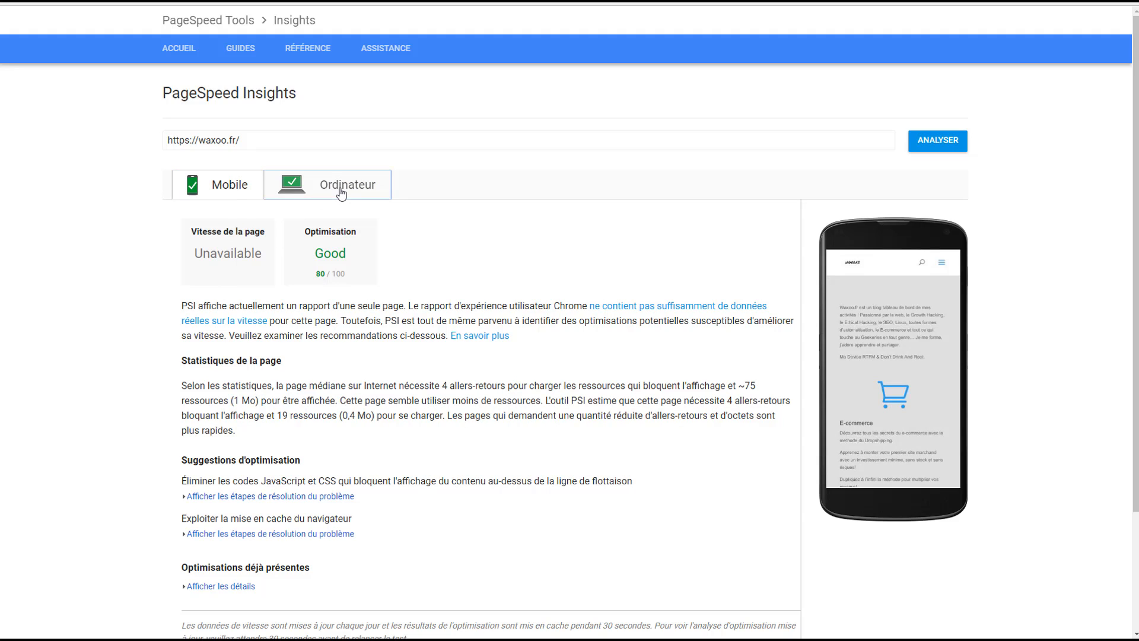
left_click(229, 197)
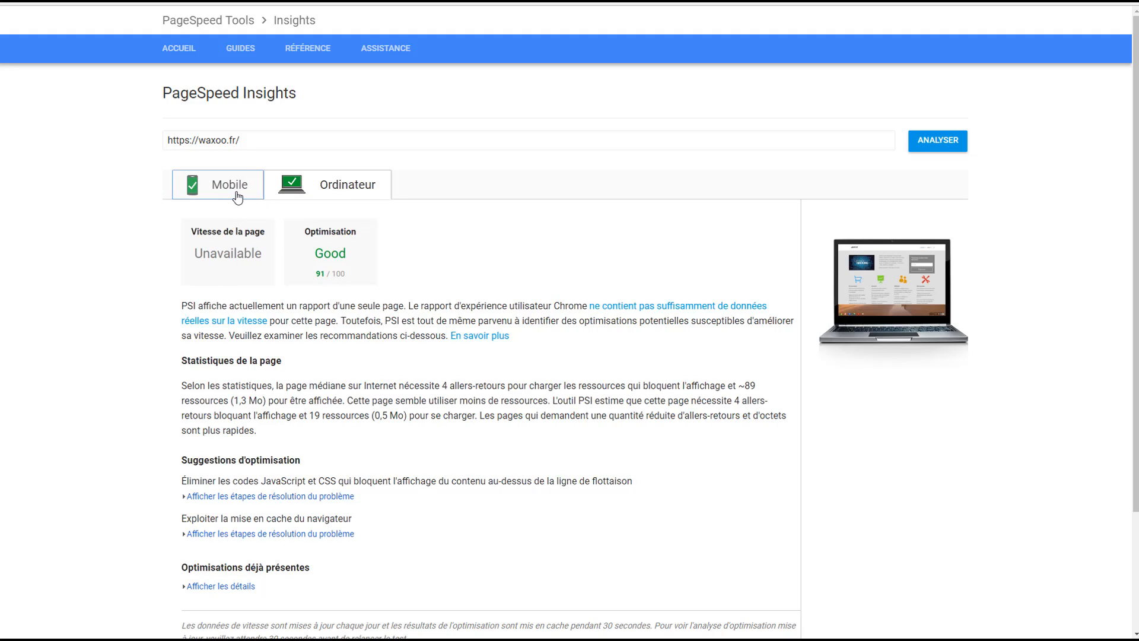
left_click(347, 187)
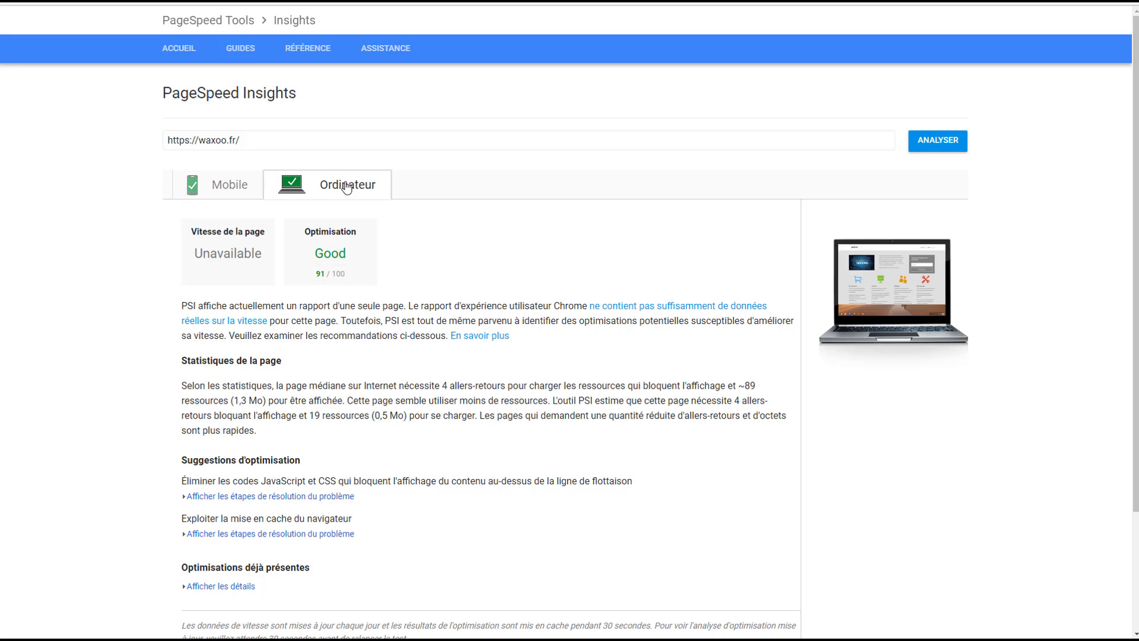